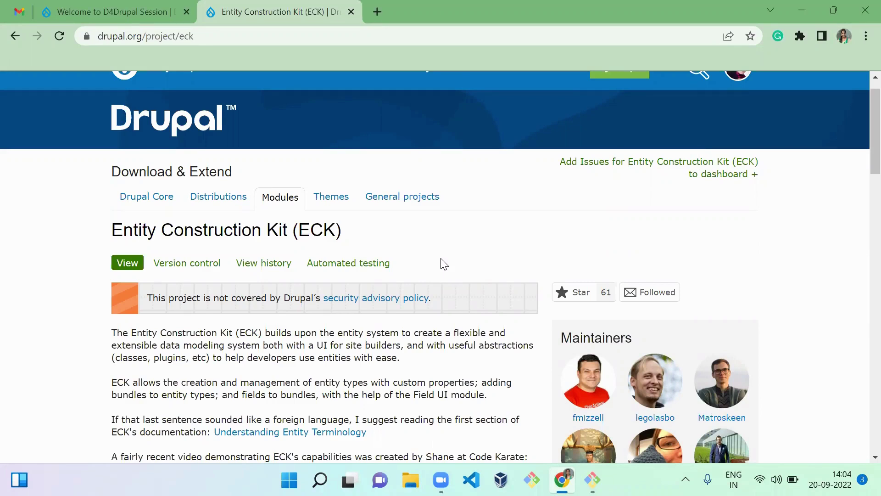
# Step: Switch to the Git Bash terminal and try to install the ECK module with composer require drupal/eck
pyautogui.scroll(-3, 442, 259)
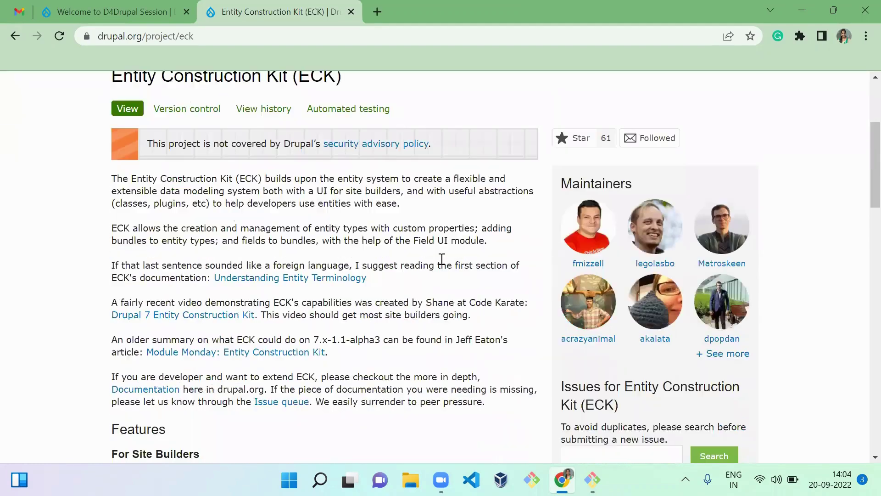
pyautogui.scroll(1, 442, 260)
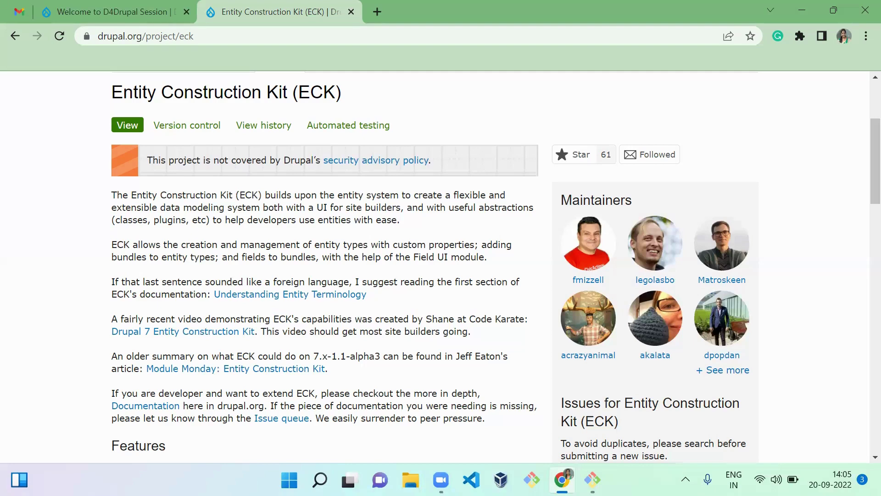
pyautogui.click(592, 479)
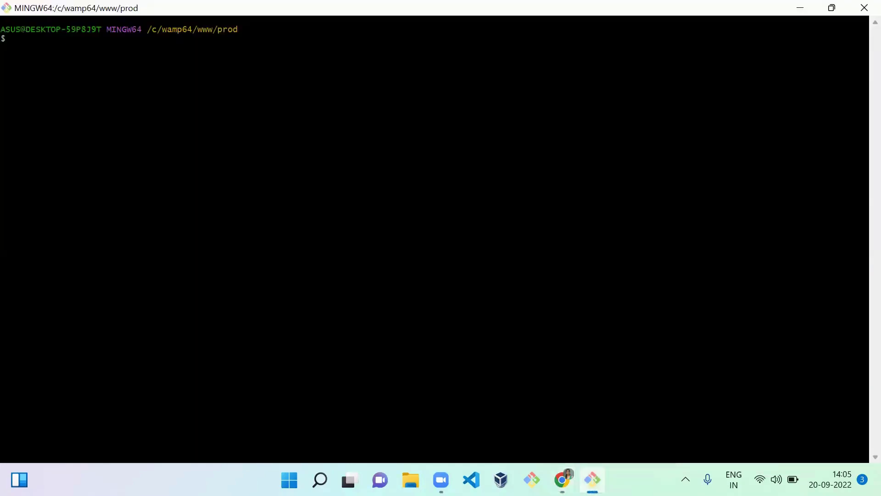
pyautogui.write('composer require drupal/eck')
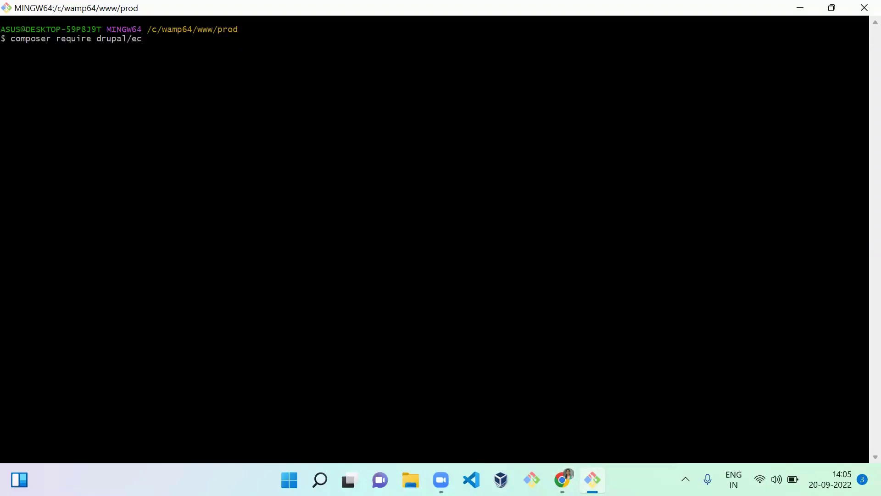
pyautogui.hotkey('alt', 'Tab')
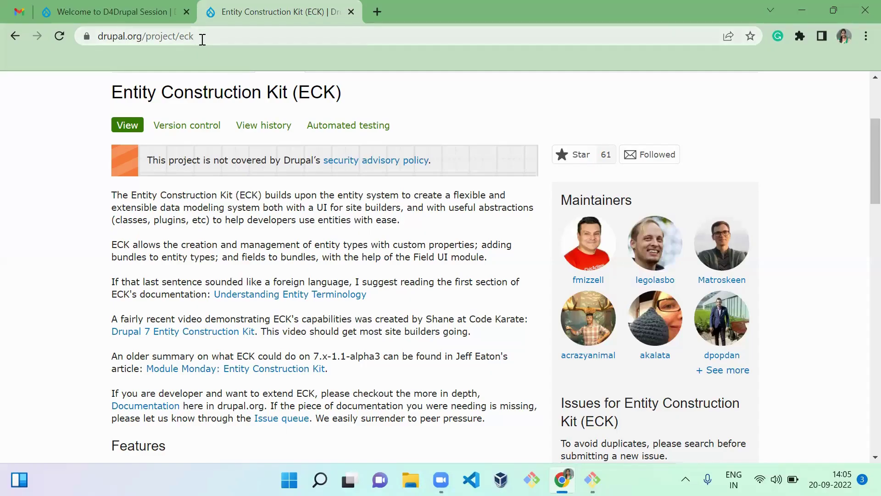
pyautogui.hotkey('alt', 'Tab')
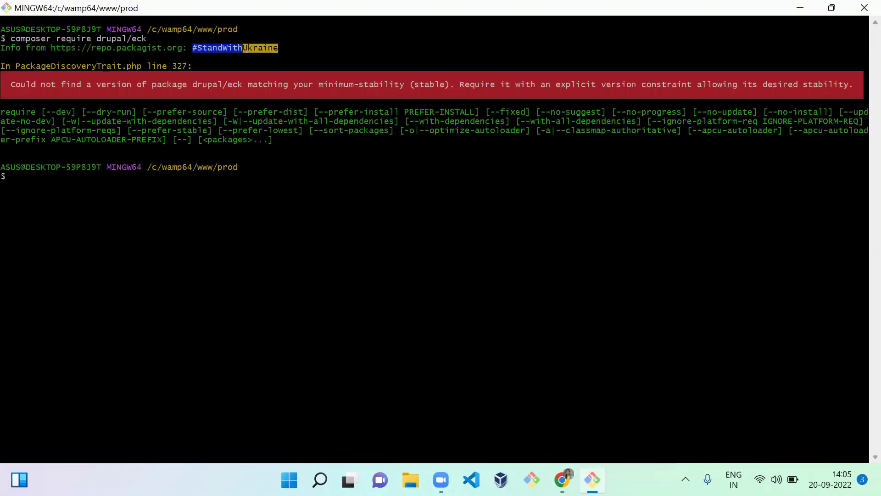
# Step: Return to the ECK project page in Chrome and copy the Composer install command for release 8.x-1.0-beta2
pyautogui.hotkey('alt', 'Tab')
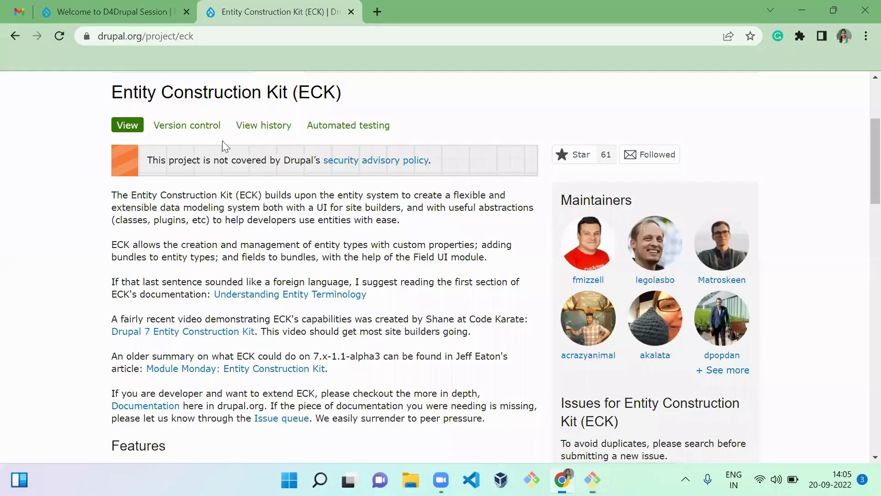
pyautogui.scroll(-5, 222, 141)
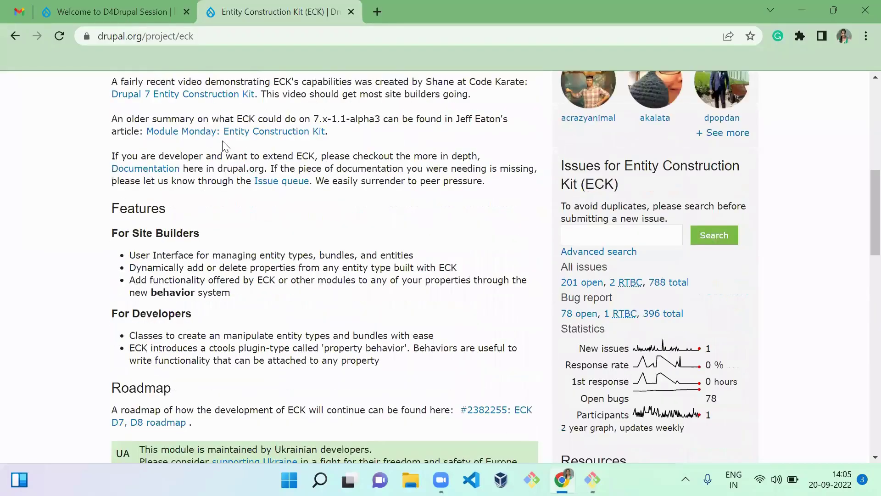
pyautogui.scroll(-6, 222, 142)
pyautogui.scroll(-3, 234, 266)
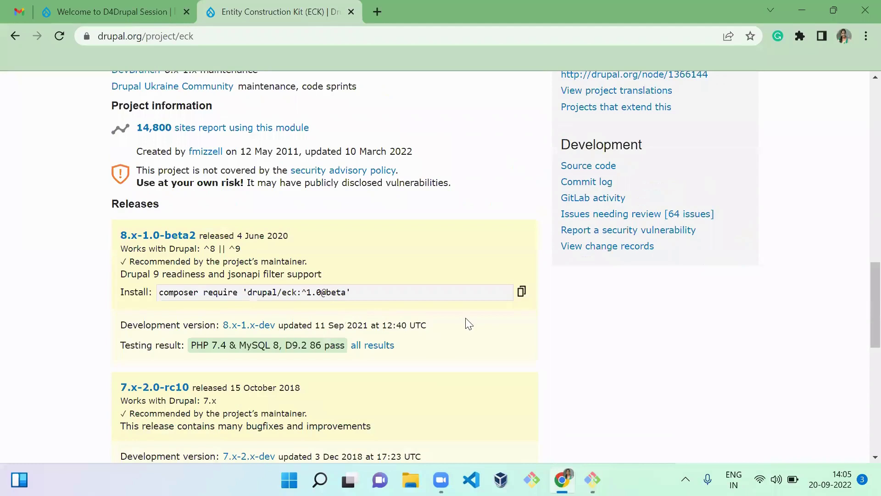
pyautogui.click(521, 291)
# Step: Switch to the Git Bash terminal and run the copied command composer require 'drupal/eck:^1.0@beta' in the prod site folder
pyautogui.hotkey('alt', 'Tab')
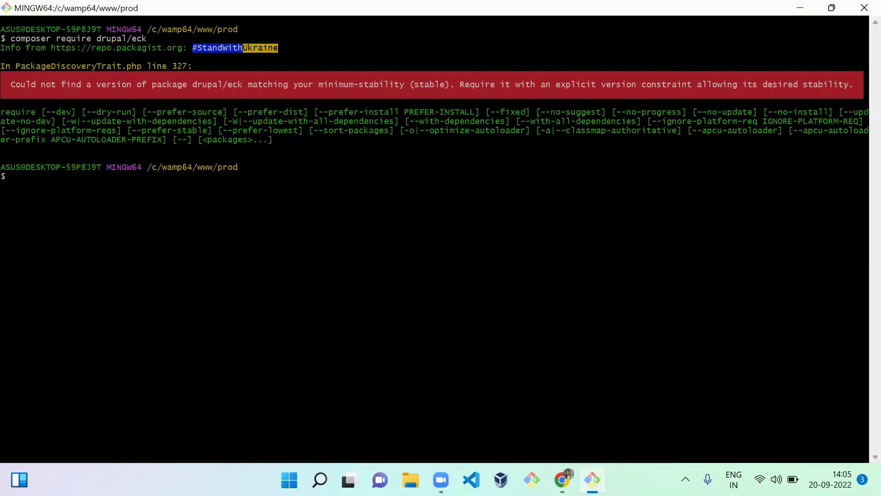
pyautogui.rightClick(314, 213)
pyautogui.click(336, 256)
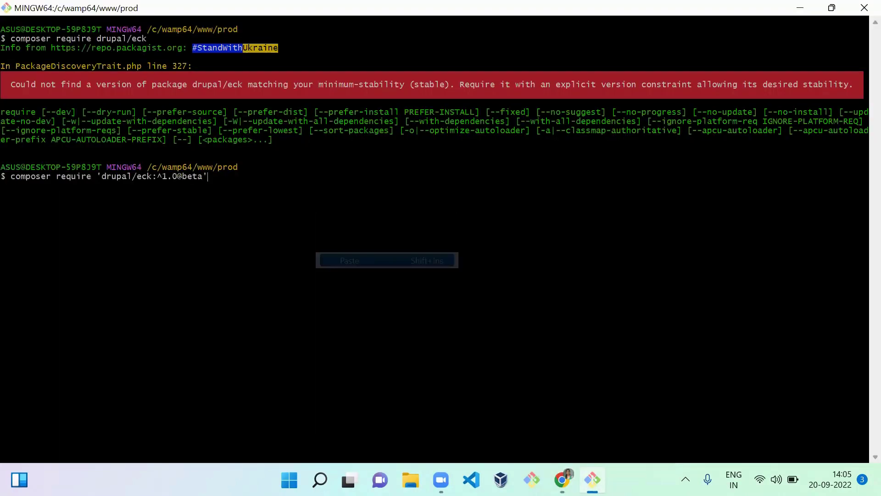
pyautogui.press('Return')
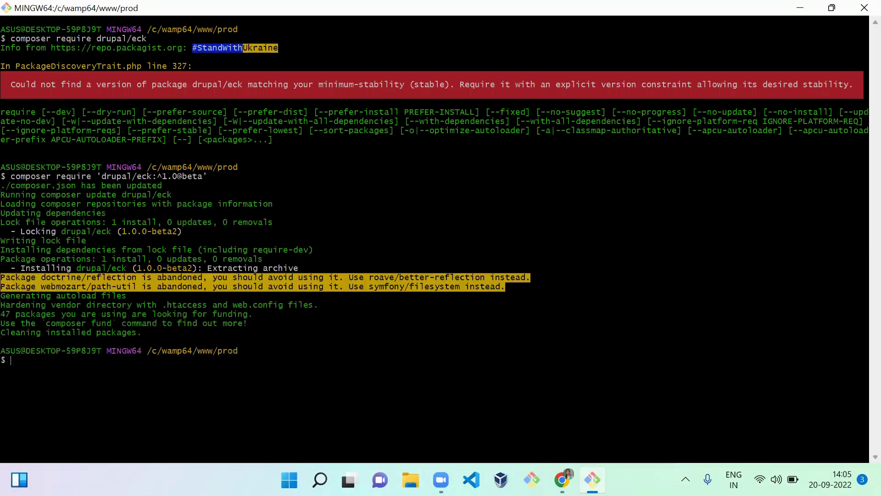
# Step: Switch back to Chrome, close the ECK project page and open the local Drupal site's module list
pyautogui.hotkey('alt', 'Tab')
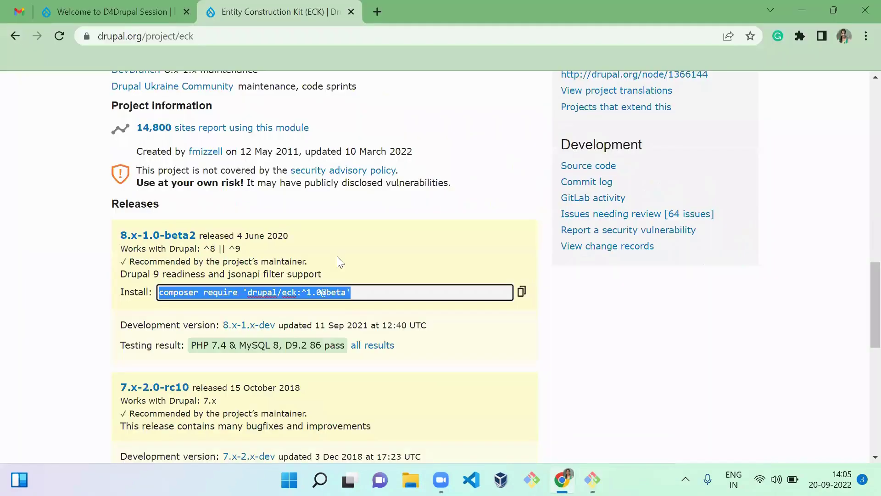
pyautogui.click(110, 11)
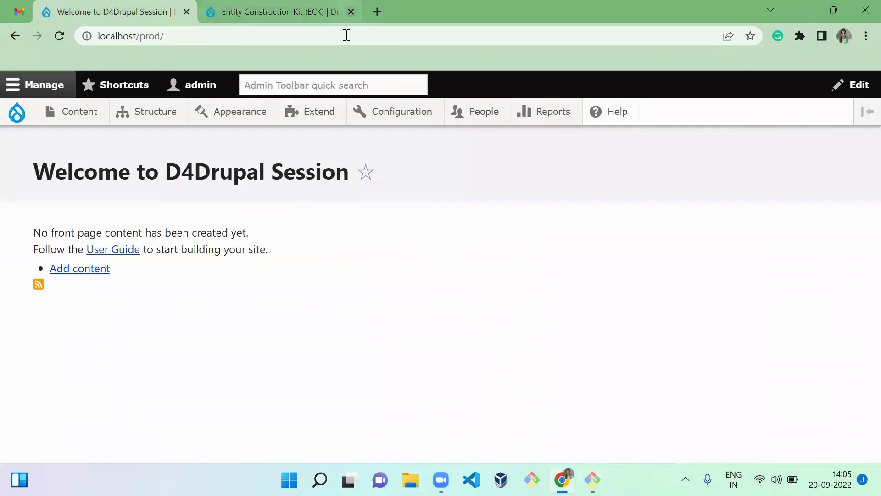
pyautogui.click(351, 11)
pyautogui.click(322, 118)
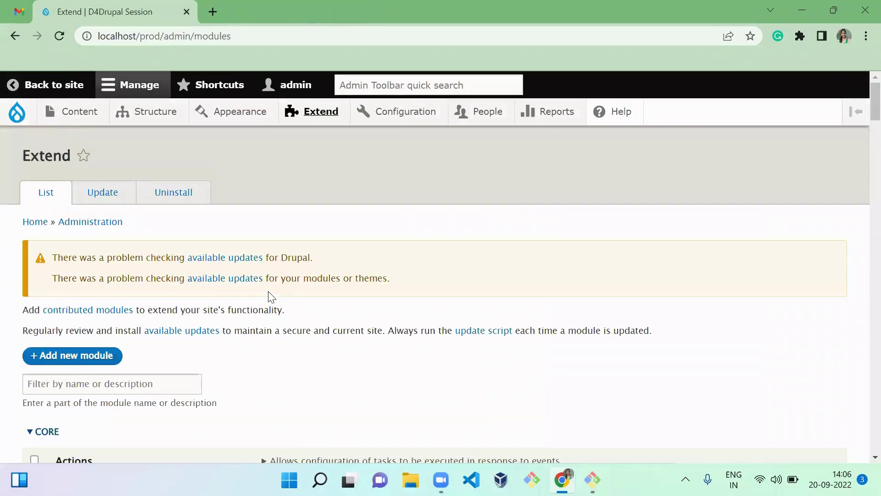
# Step: Filter the module list by "eck" and install the Entity Construction Kit module
pyautogui.scroll(-3, 295, 435)
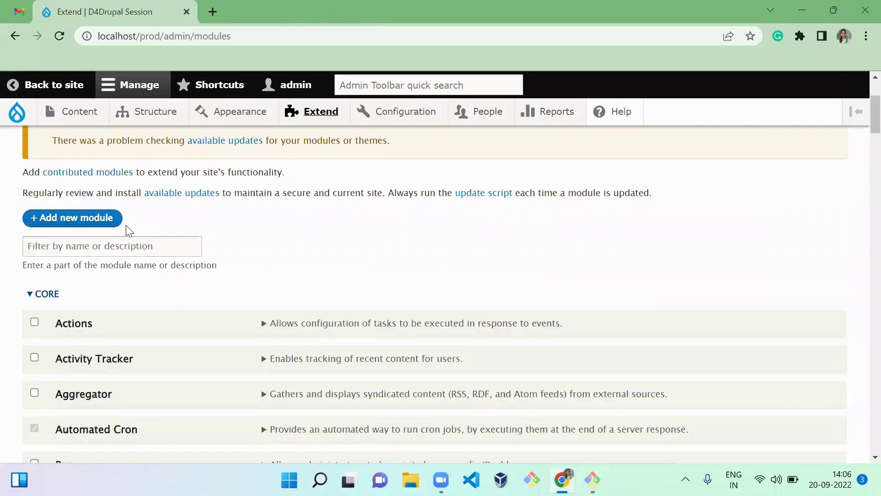
pyautogui.click(118, 252)
pyautogui.write('eck')
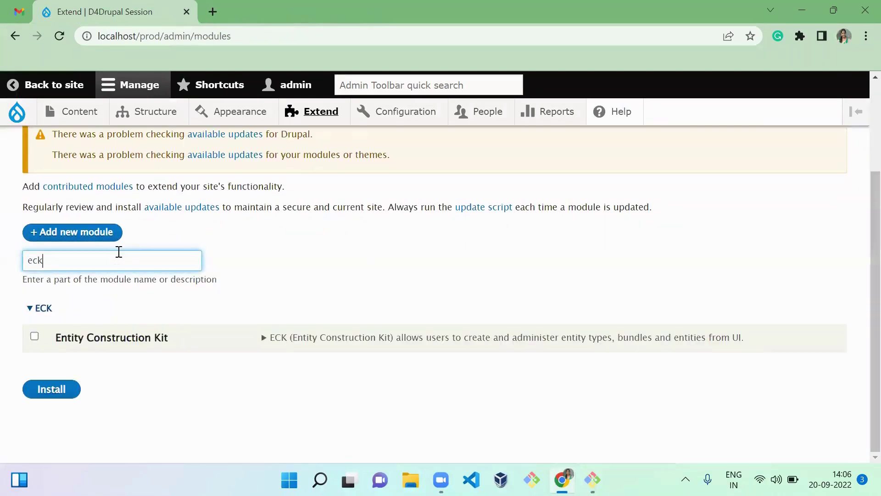
pyautogui.click(37, 335)
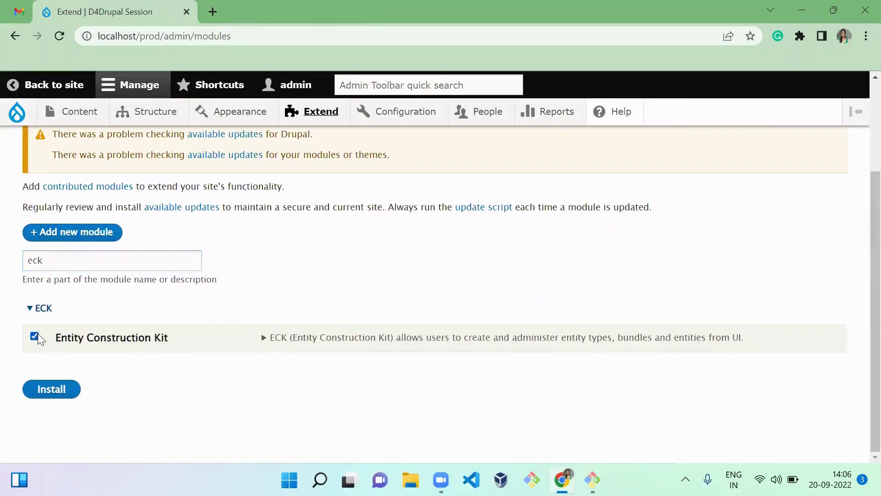
pyautogui.click(63, 392)
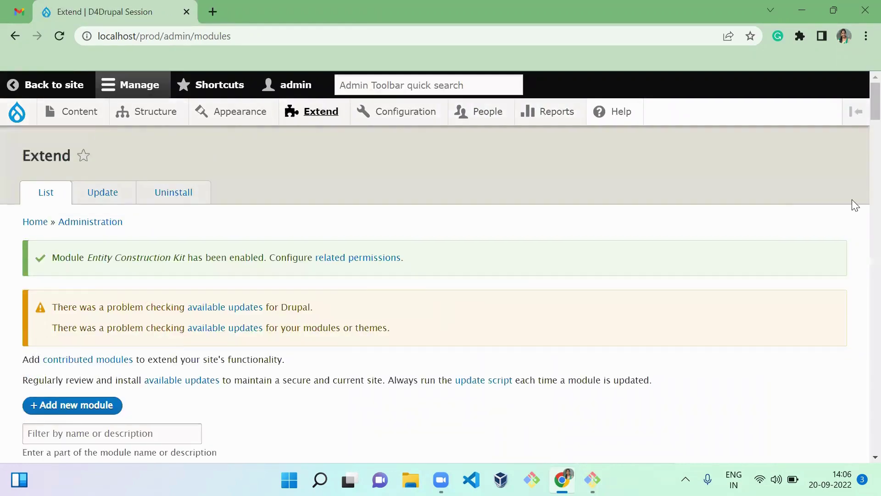
pyautogui.scroll(-15, 863, 184)
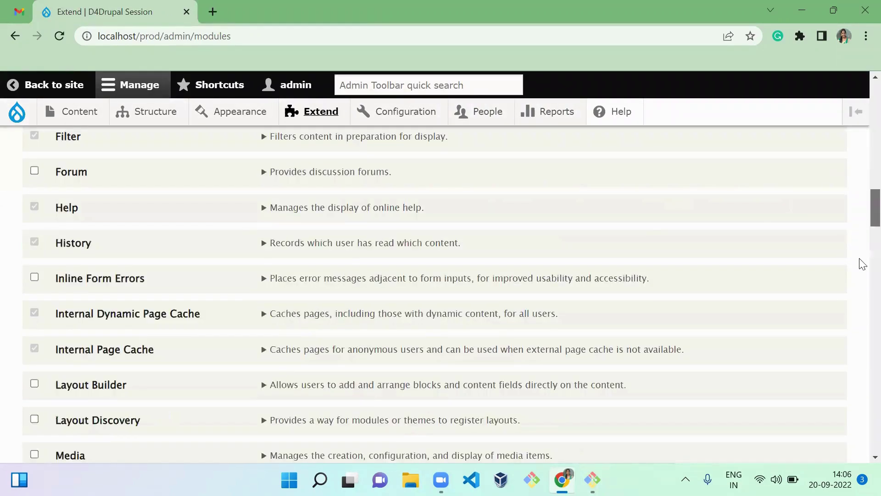
pyautogui.scroll(-5, 863, 264)
pyautogui.press('Home')
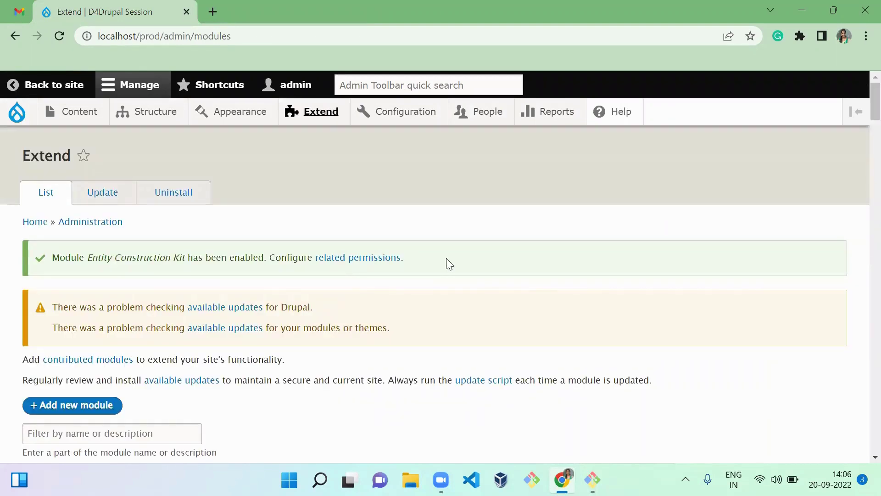
# Step: Go to the site's ECK entity types and start a new entity type labelled Food
pyautogui.moveTo(172, 117)
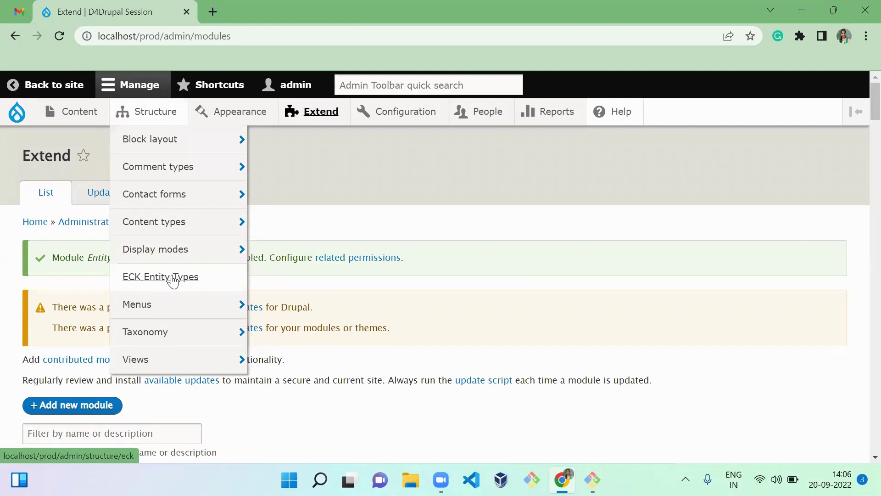
pyautogui.click(173, 279)
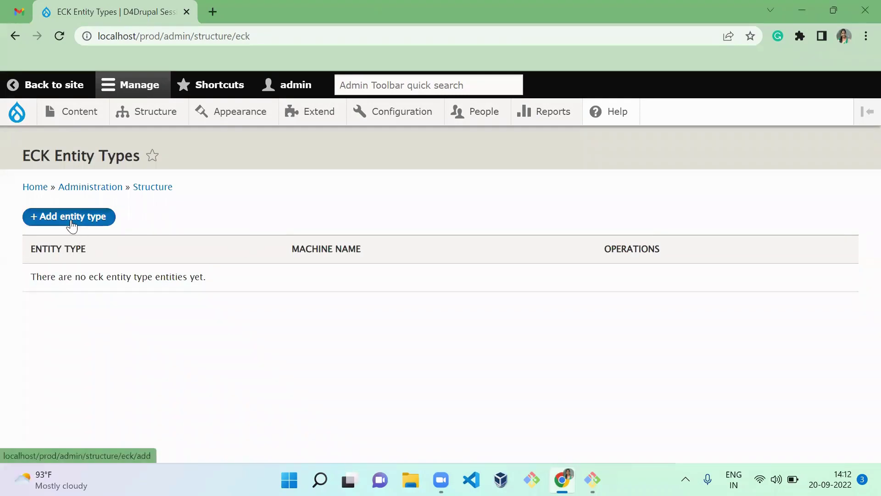
pyautogui.click(71, 224)
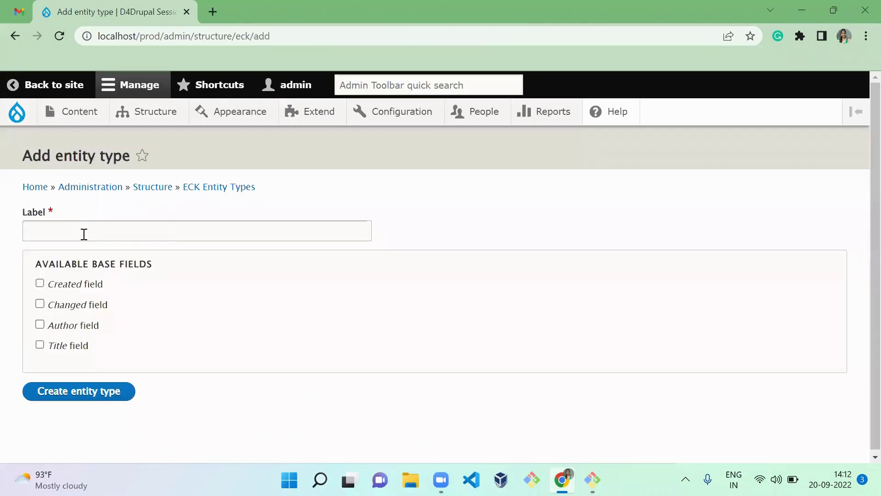
pyautogui.click(83, 233)
pyautogui.write('Food')
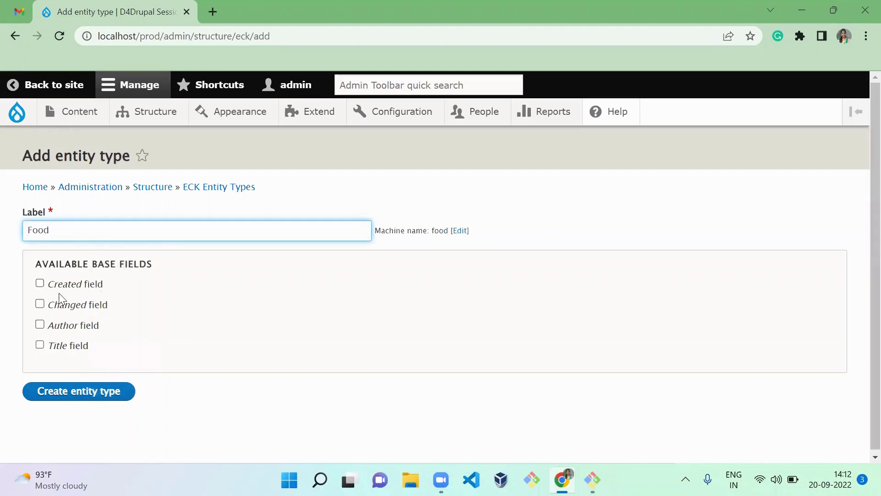
# Step: Enable the Created, Changed, Author and Title base fields and create the Food entity type
pyautogui.click(99, 288)
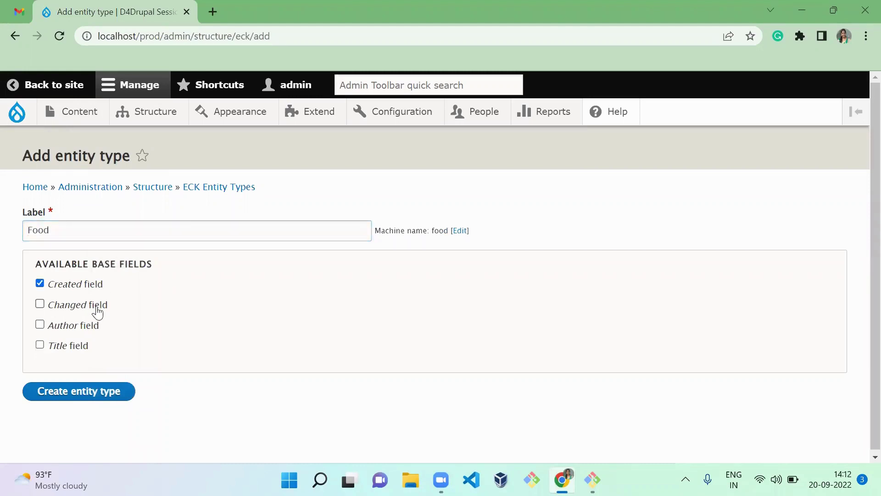
pyautogui.click(94, 307)
pyautogui.click(89, 333)
pyautogui.click(85, 349)
pyautogui.click(117, 393)
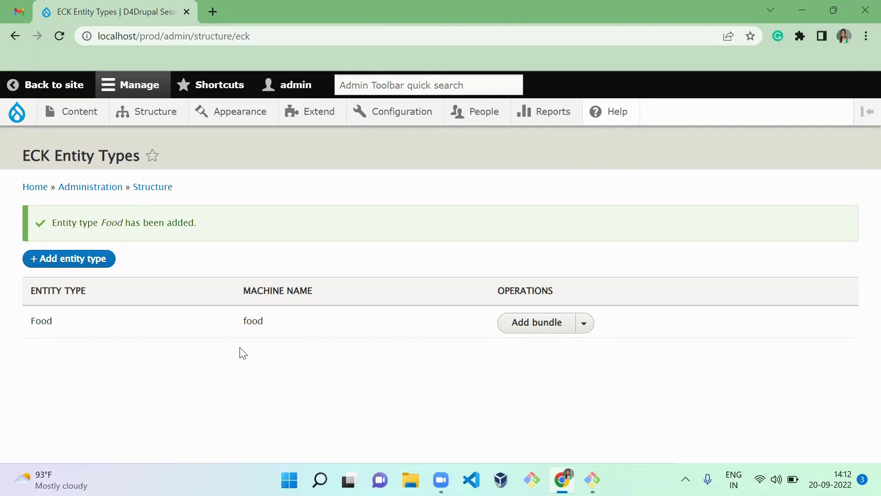
pyautogui.moveTo(156, 115)
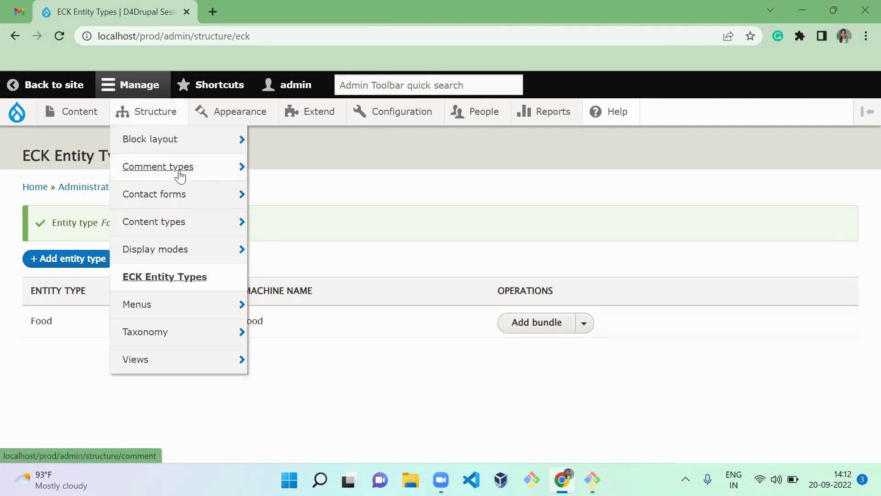
pyautogui.moveTo(188, 234)
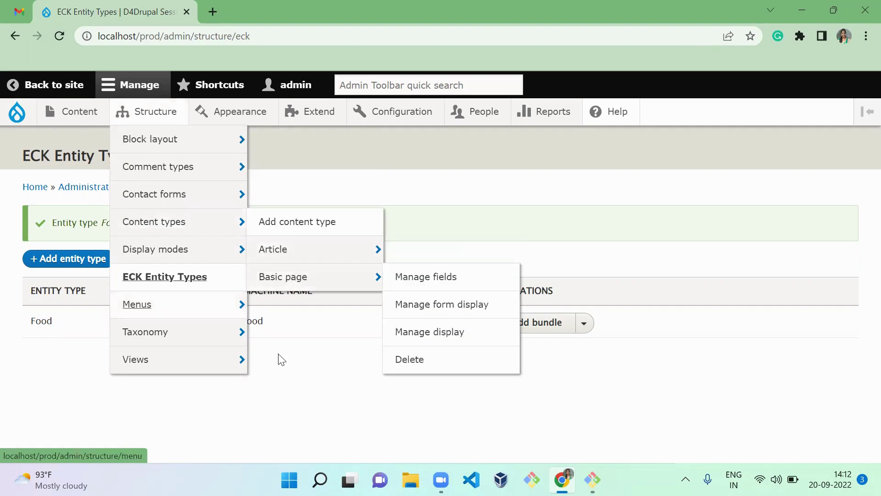
pyautogui.doubleClick(254, 320)
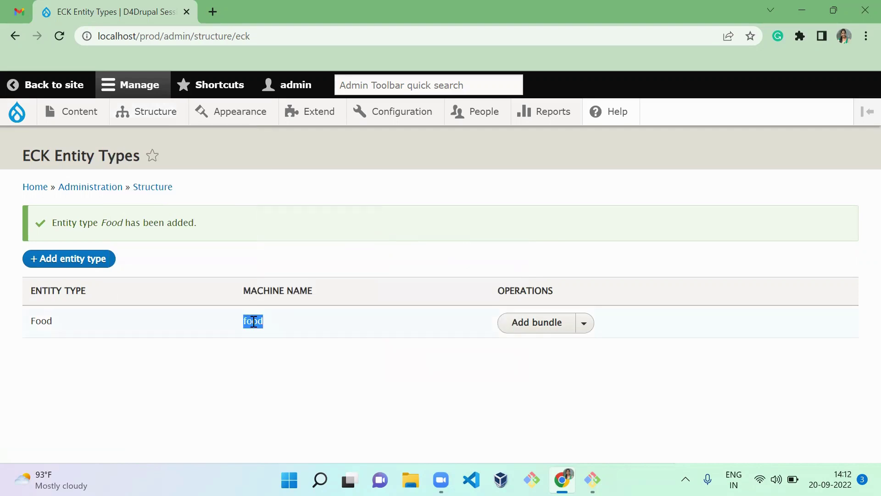
# Step: Add a bundle named South Indian Food to the Food entity type, with the description "South Indian Food", and save it
pyautogui.click(584, 323)
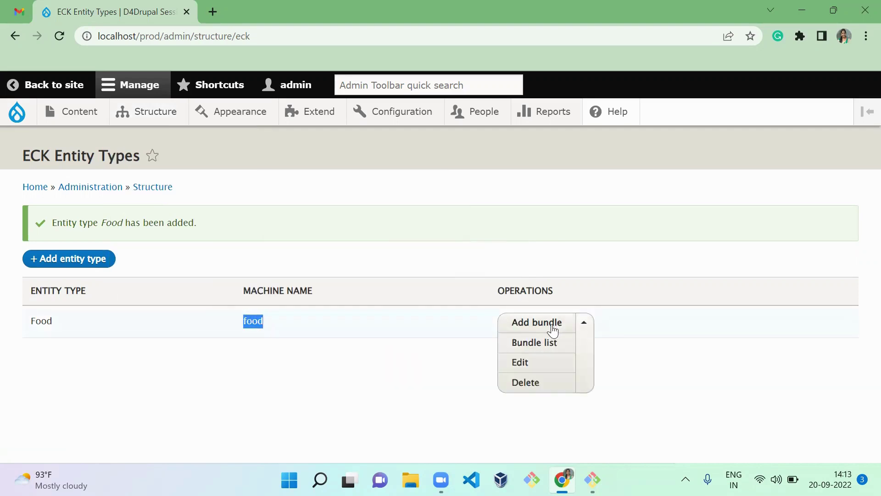
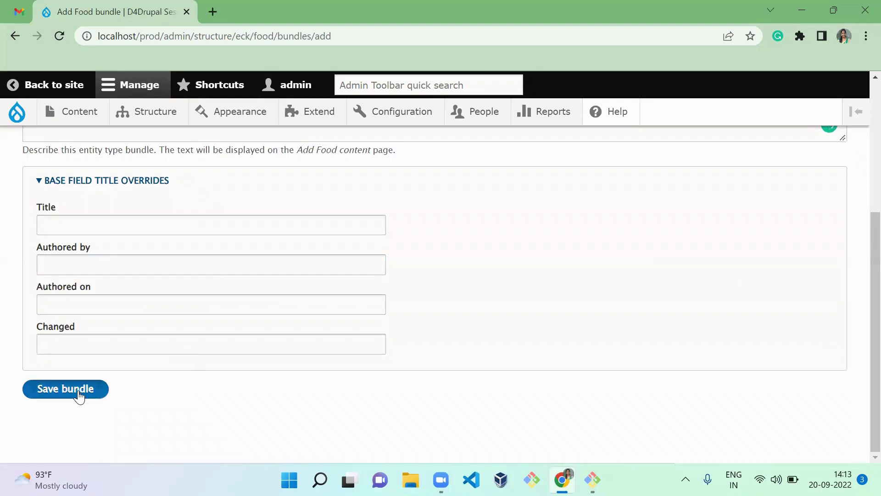
pyautogui.click(77, 393)
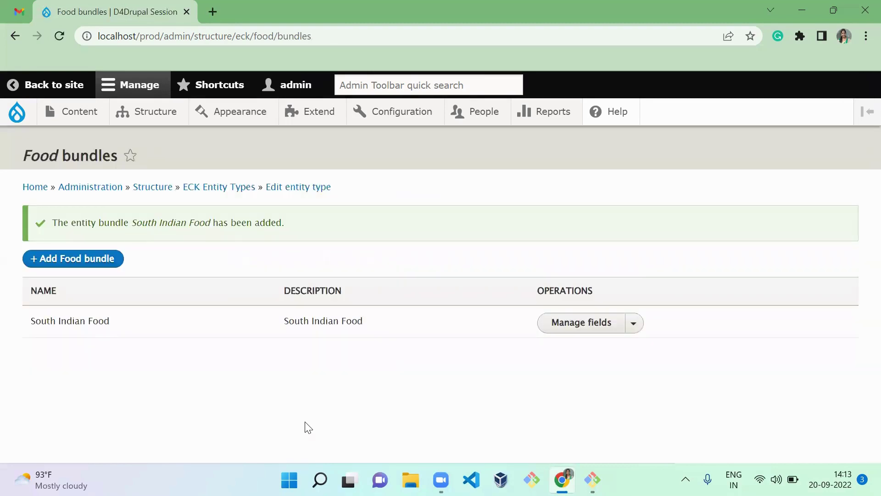
# Step: Add a bundle named Continental Foods to the Food entity type, leave its description empty, and save it
pyautogui.click(117, 259)
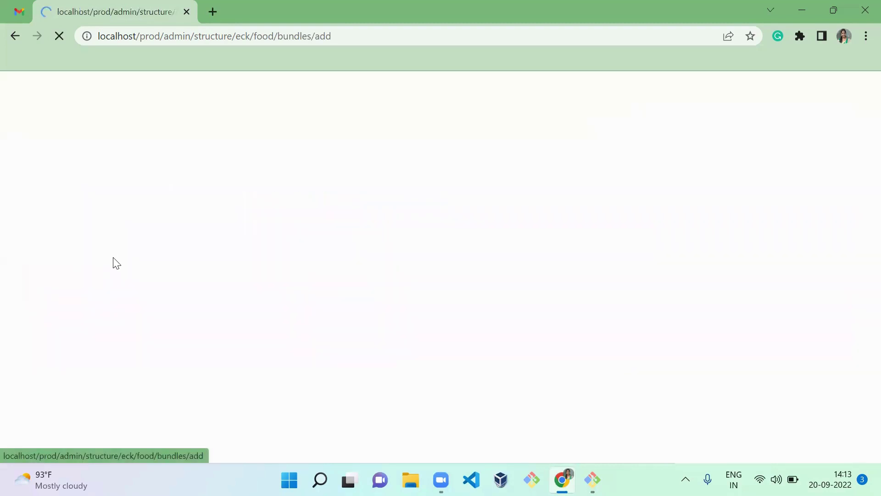
pyautogui.click(115, 237)
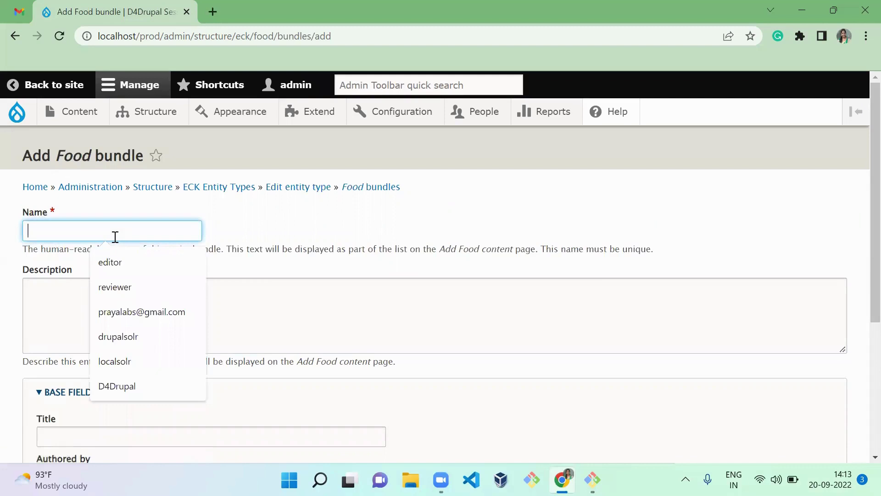
pyautogui.write('Conti')
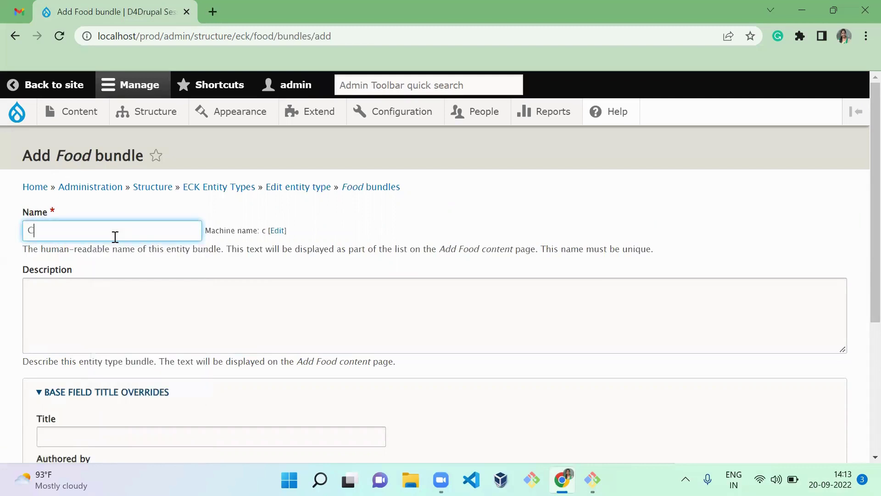
pyautogui.press('BackSpace')
pyautogui.press('BackSpace')
pyautogui.press('BackSpace')
pyautogui.write('ntinental Foods')
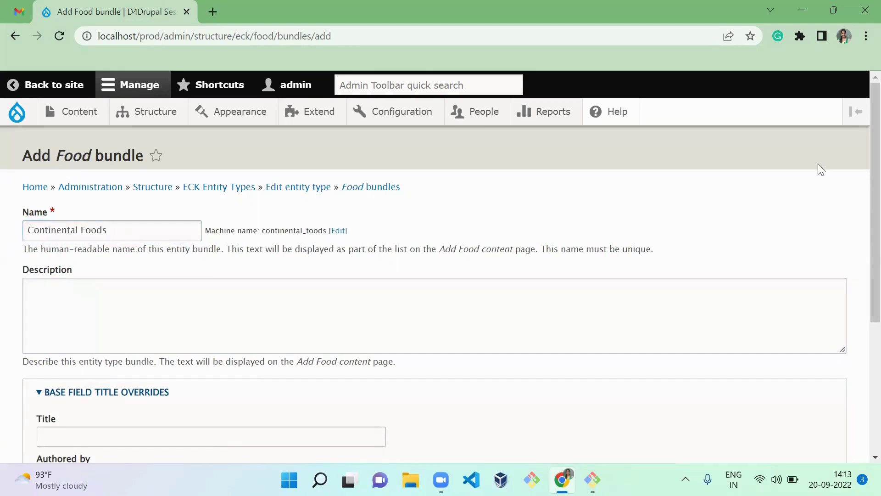
pyautogui.scroll(-5, 860, 354)
pyautogui.click(67, 389)
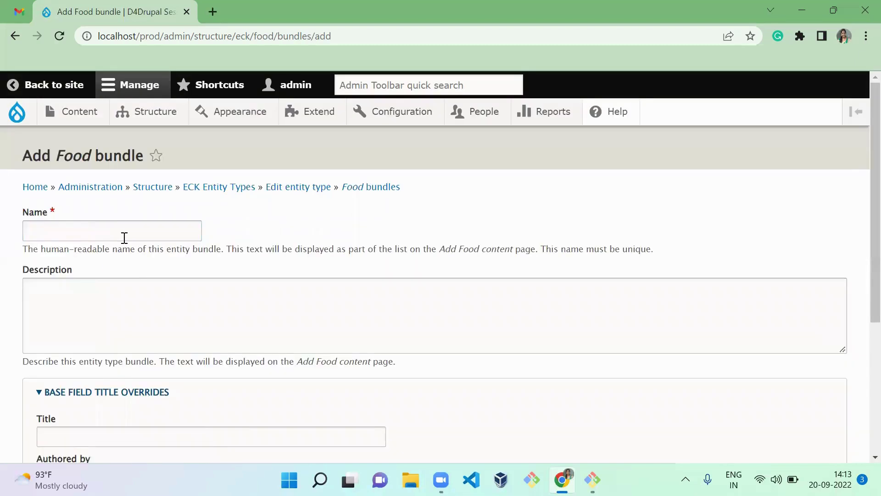
# Step: Add a Food bundle named Chinese Foods with the description "Chinese Foods" and save it
pyautogui.click(126, 237)
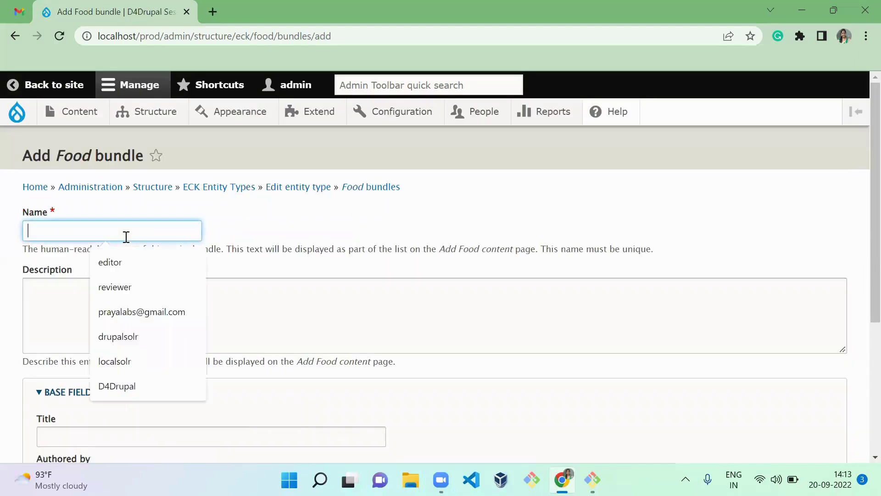
pyautogui.write('Chinese ')
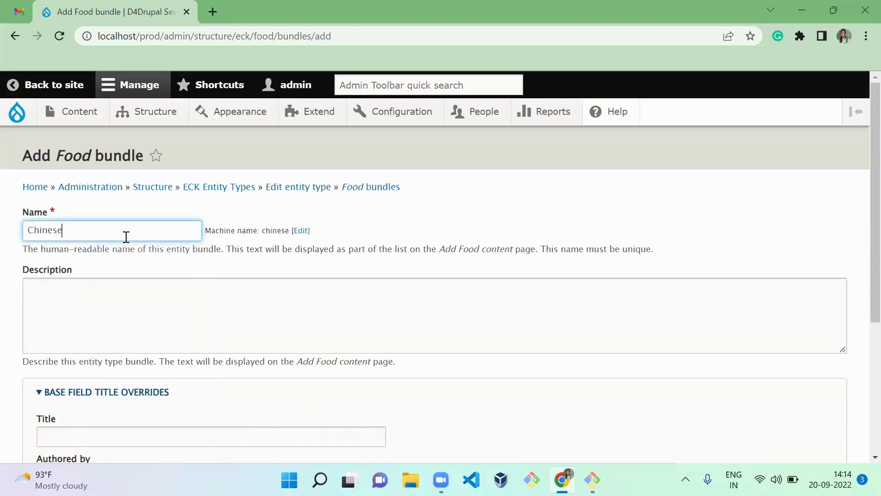
pyautogui.write('Foods')
pyautogui.hotkey('ctrl', 'a')
pyautogui.hotkey('ctrl', 'c')
pyautogui.click(171, 316)
pyautogui.hotkey('ctrl', 'v')
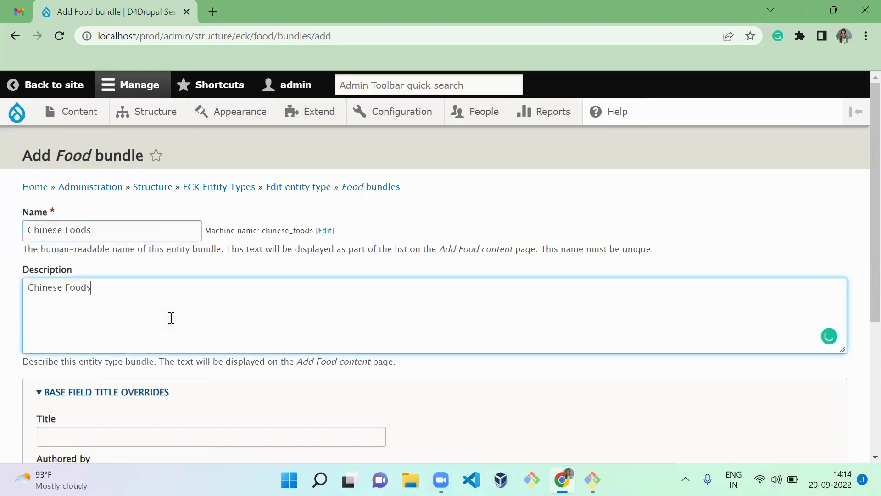
pyautogui.scroll(-5, 861, 206)
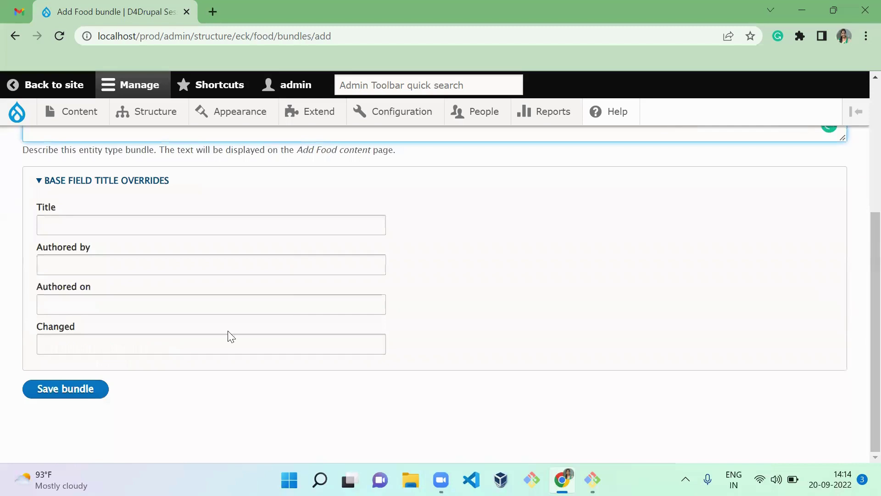
pyautogui.click(84, 390)
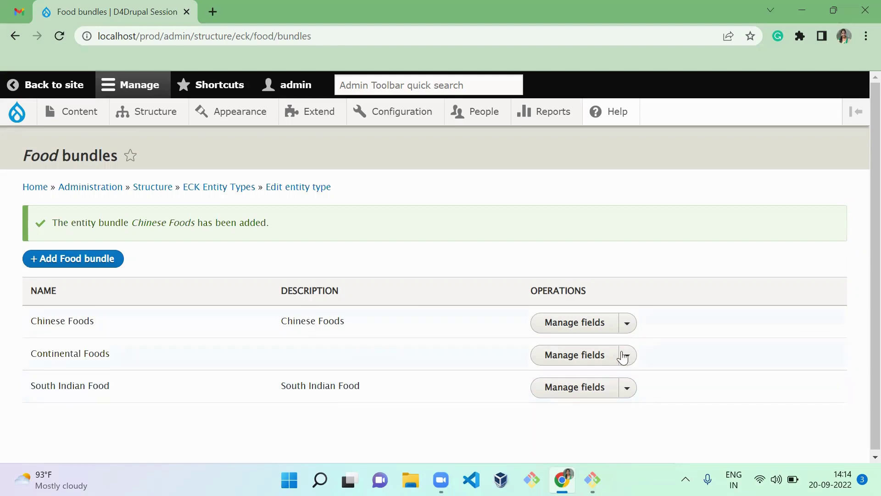
# Step: Add a Text (formatted) field labelled Description to the Chinese Foods bundle
pyautogui.click(577, 335)
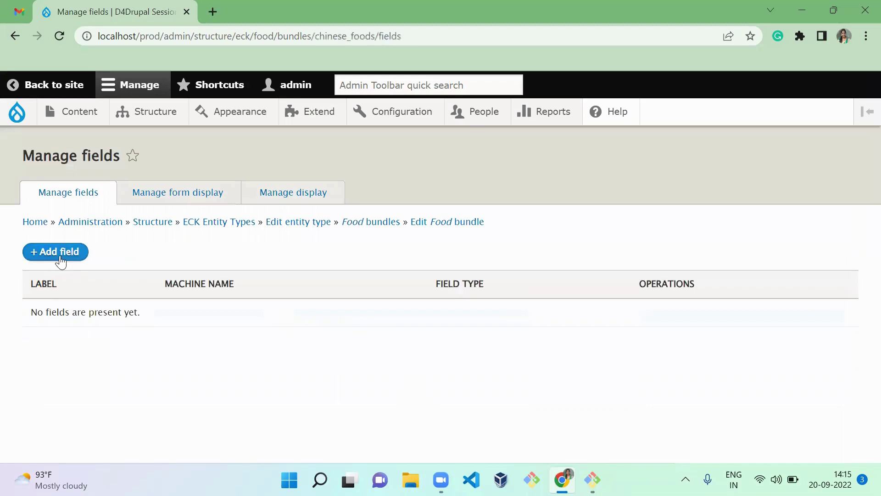
pyautogui.click(61, 259)
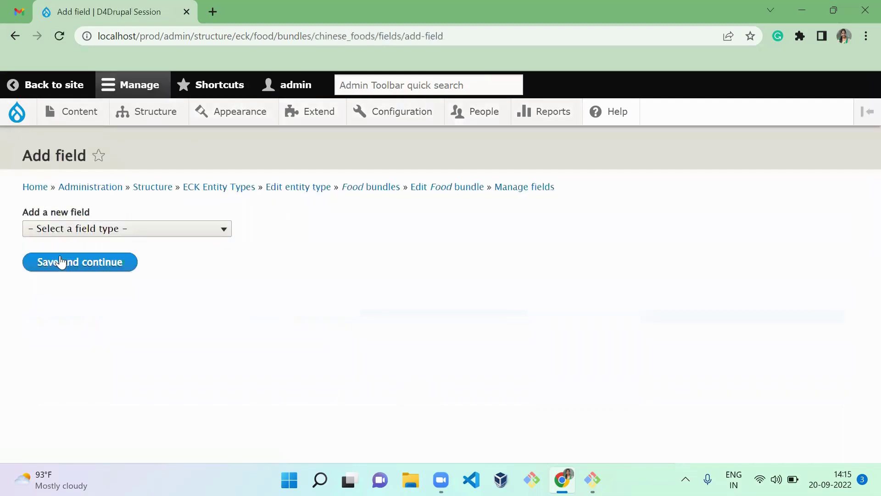
pyautogui.click(131, 229)
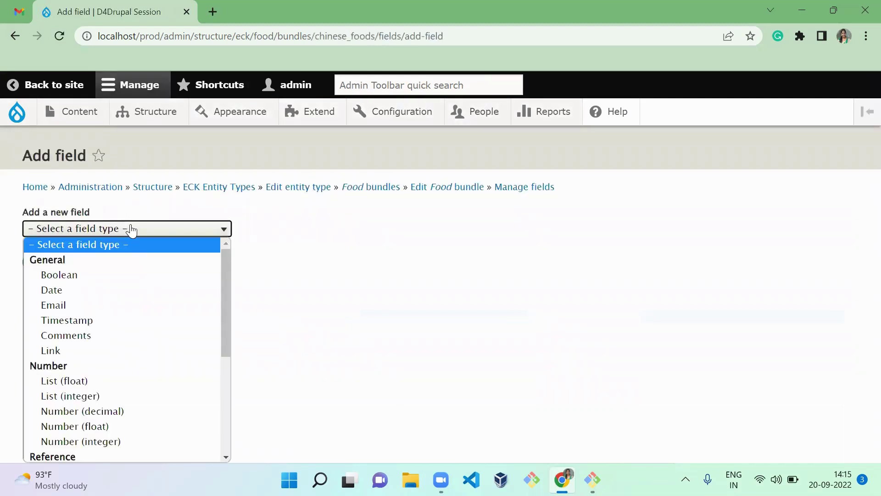
pyautogui.write('ted)')
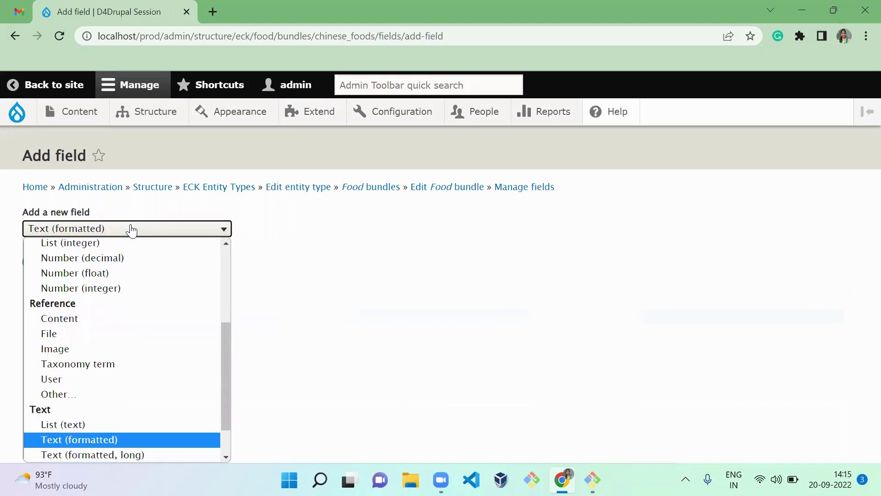
pyautogui.press('Return')
pyautogui.click(63, 278)
pyautogui.write('D')
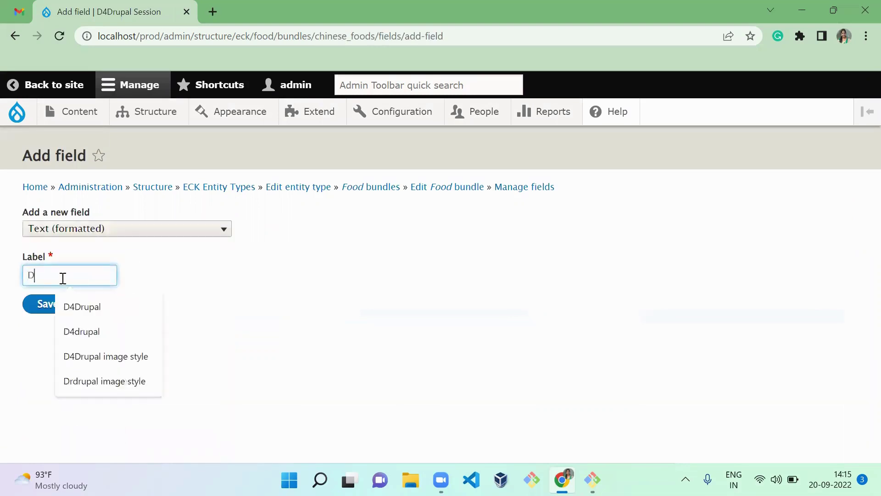
pyautogui.write('escription')
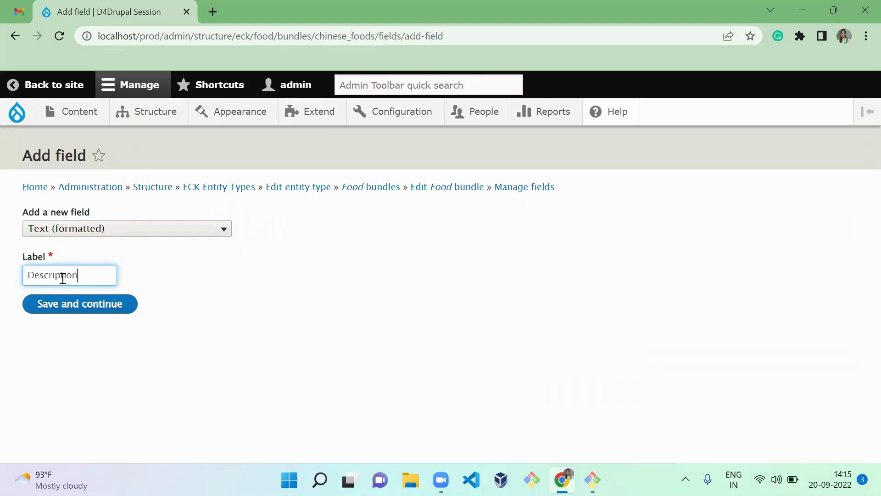
pyautogui.click(103, 317)
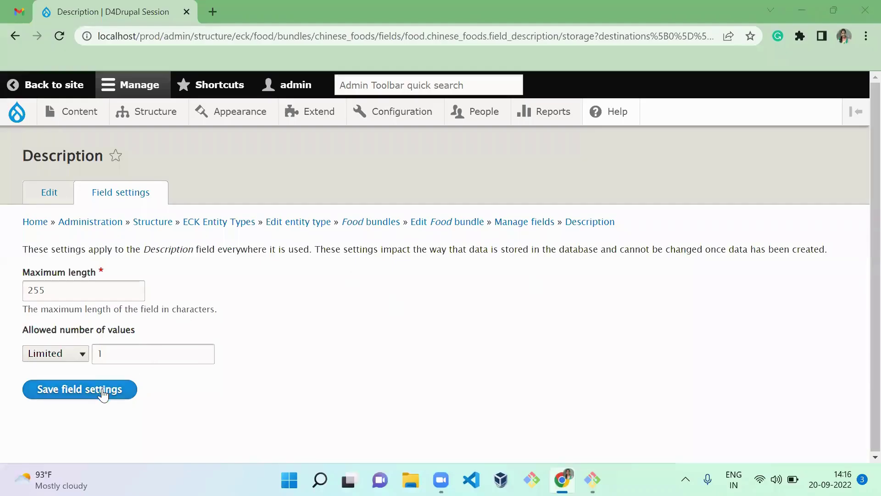
# Step: Save the Description field, keeping its default storage limits and default field settings
pyautogui.click(102, 388)
pyautogui.scroll(-6, 860, 229)
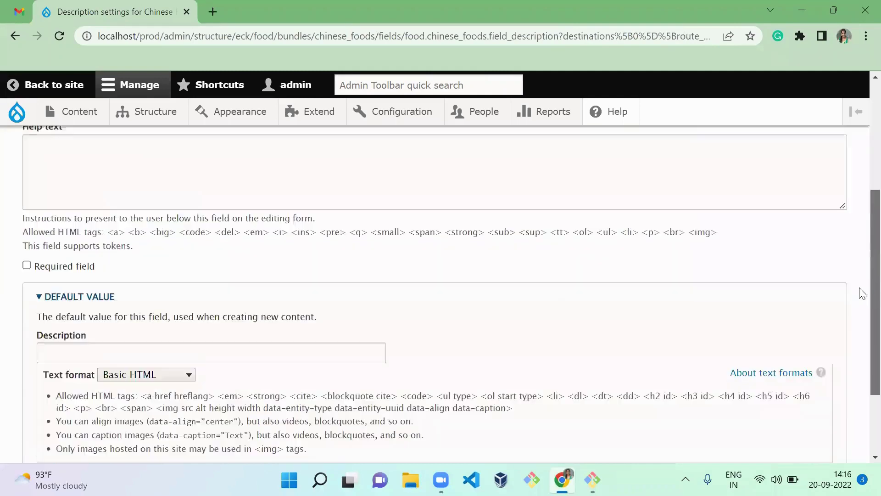
pyautogui.click(46, 393)
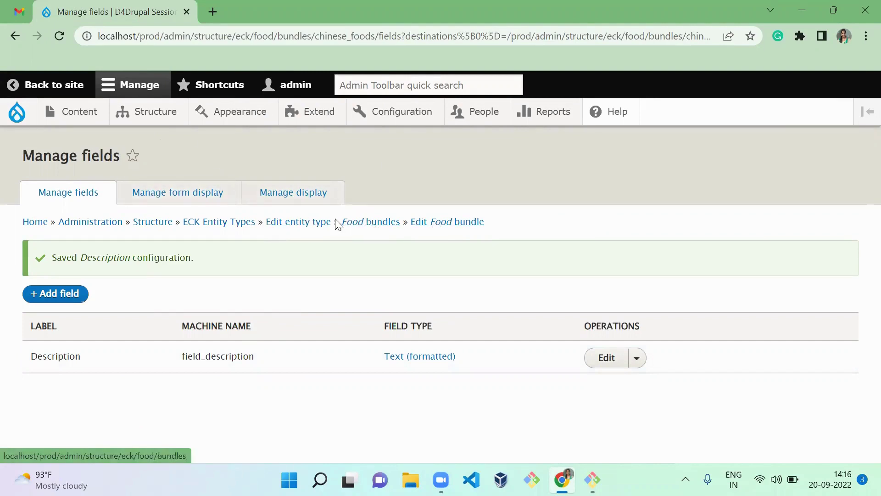
# Step: Check the Continental Foods bundle's fields and return to the list of Food bundles
pyautogui.click(367, 225)
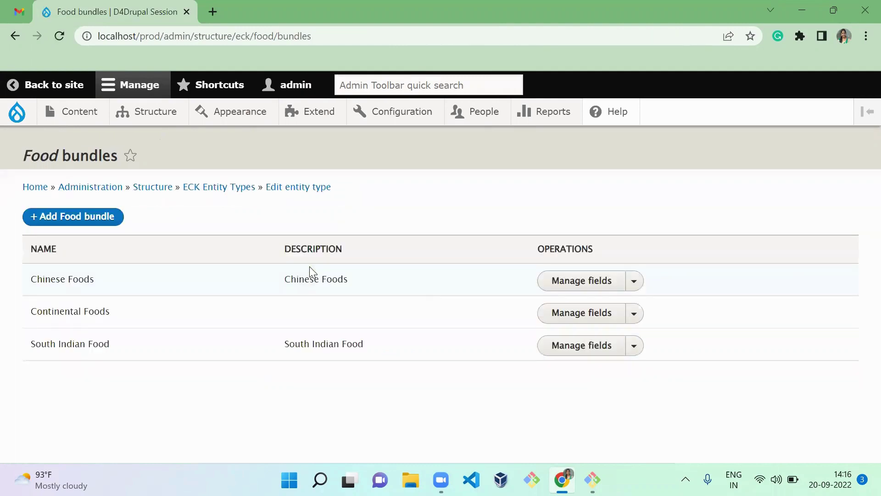
pyautogui.click(594, 321)
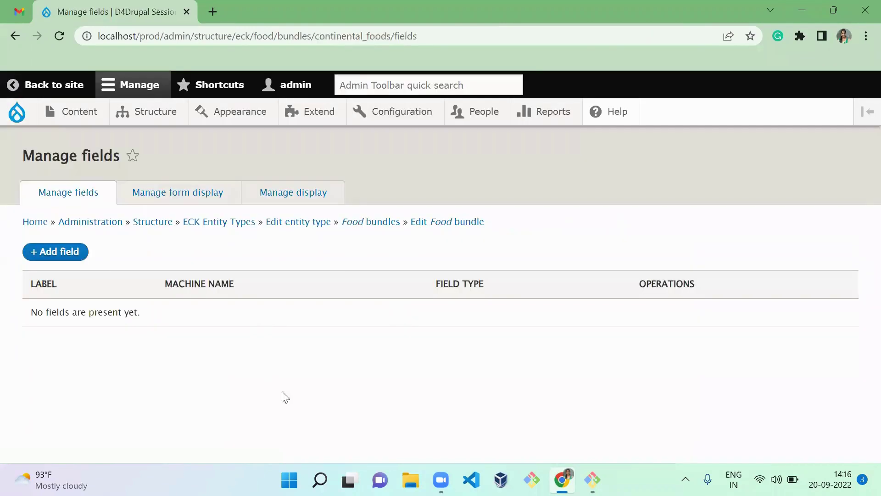
pyautogui.click(12, 40)
pyautogui.moveTo(49, 277); pyautogui.dragTo(246, 289)
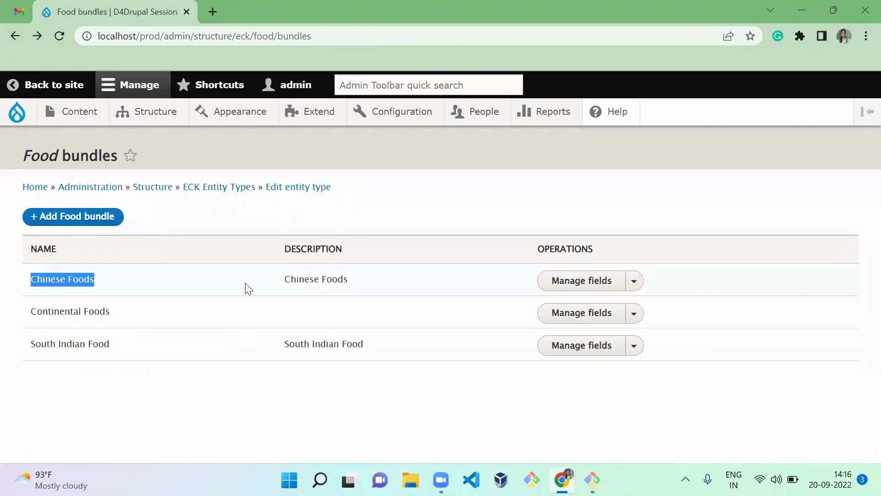
pyautogui.click(248, 288)
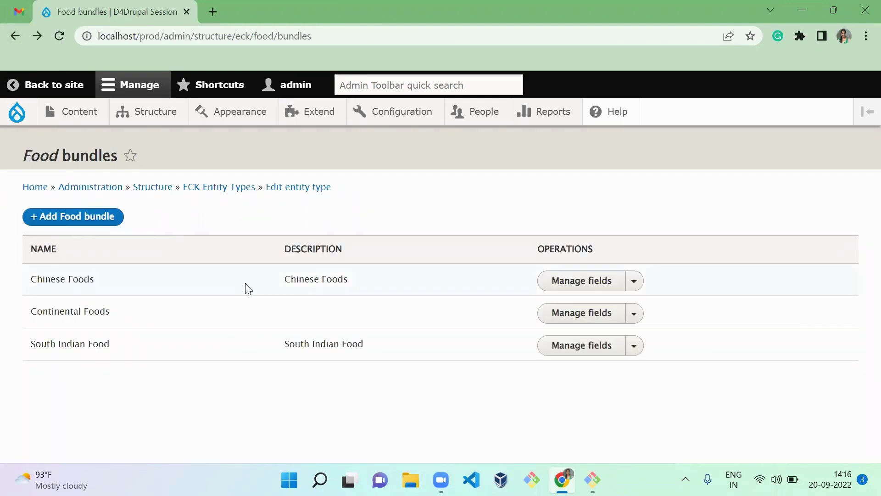
# Step: Start new Food content of the Chinese Foods bundle from the ECK entity types list and title it Veg Noodles
pyautogui.click(213, 193)
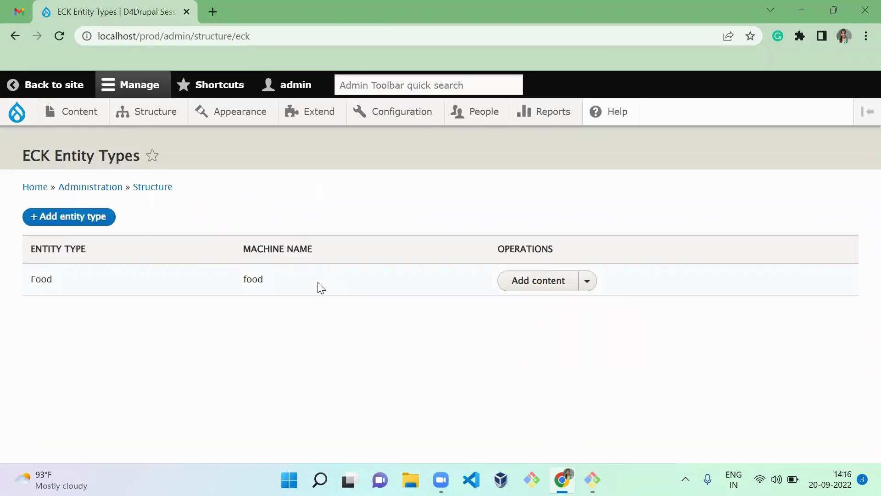
pyautogui.click(542, 285)
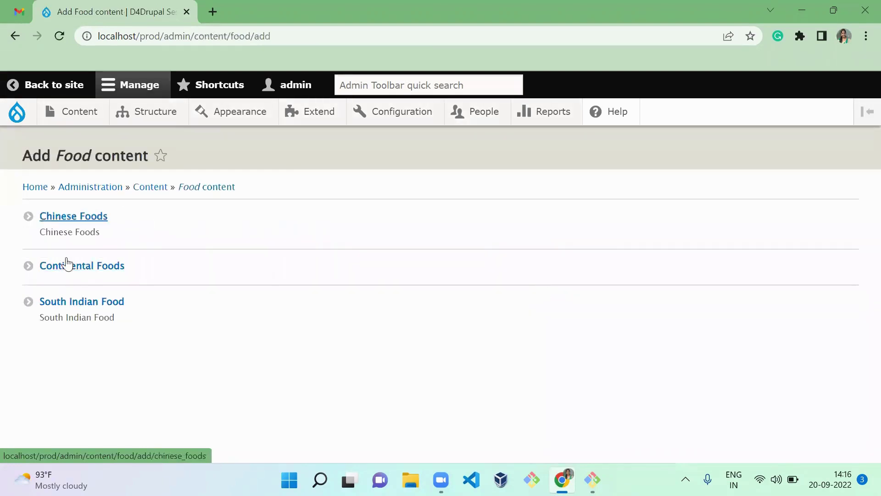
pyautogui.click(100, 236)
pyautogui.click(125, 261)
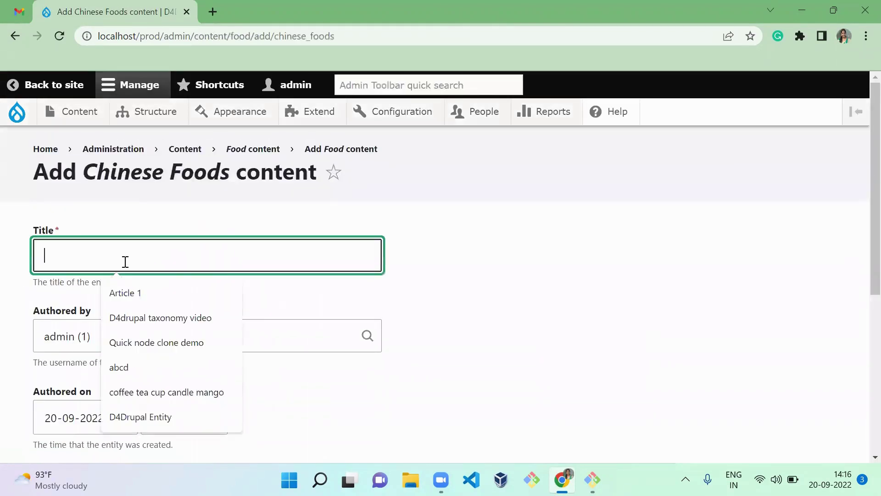
pyautogui.write('Veg N')
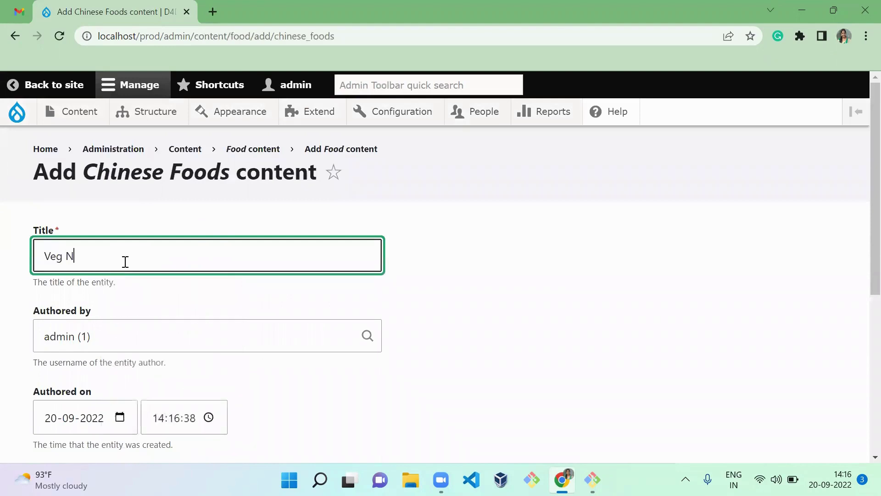
pyautogui.write('oodles')
pyautogui.click(596, 303)
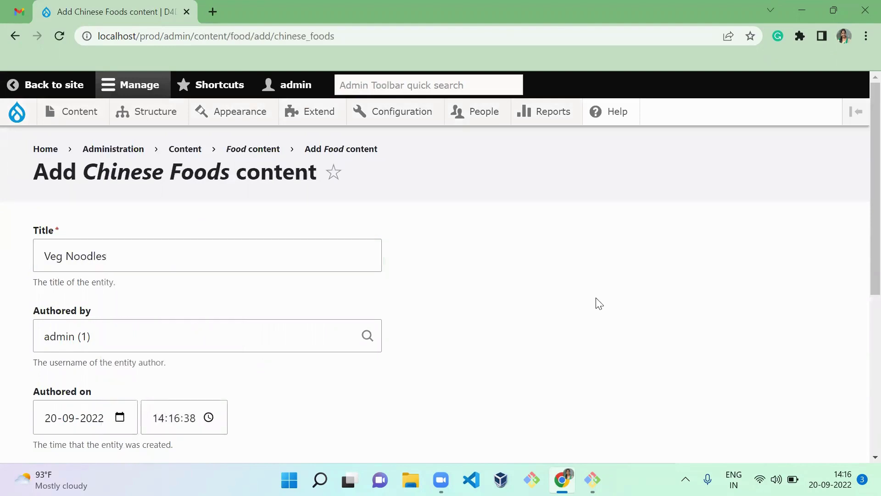
# Step: Set the description of the Veg Noodles content to "Desc of veg noodles" and save it
pyautogui.scroll(-4, 860, 206)
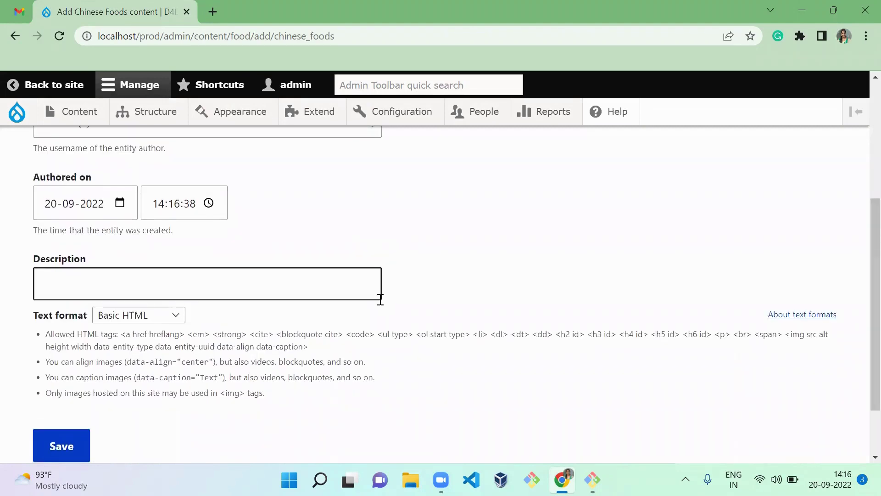
pyautogui.click(381, 297)
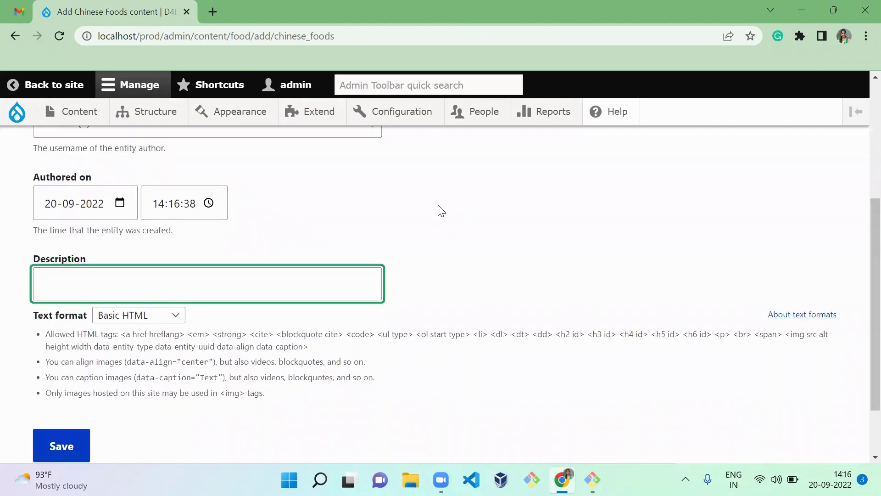
pyautogui.write('Desc')
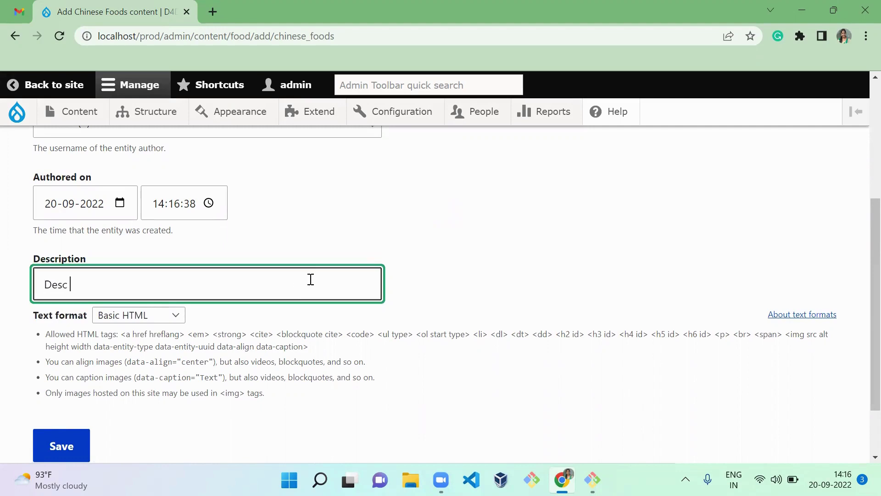
pyautogui.hotkey('ctrl', 'a')
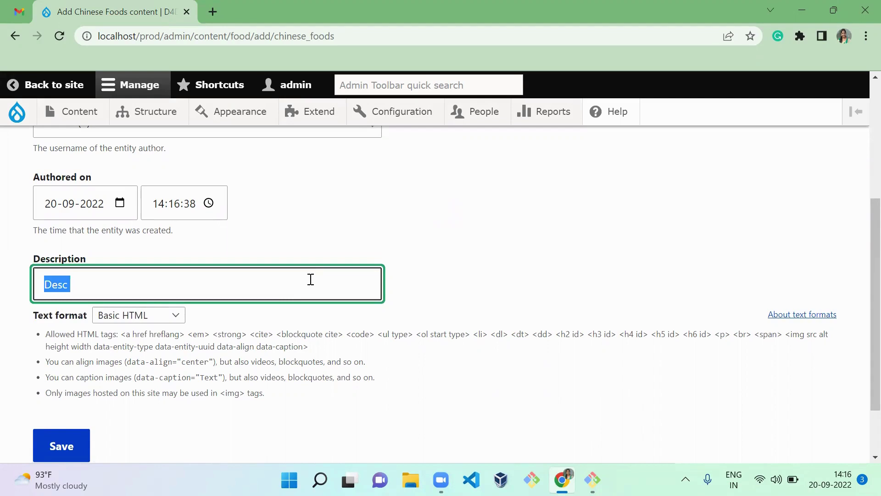
pyautogui.write('De')
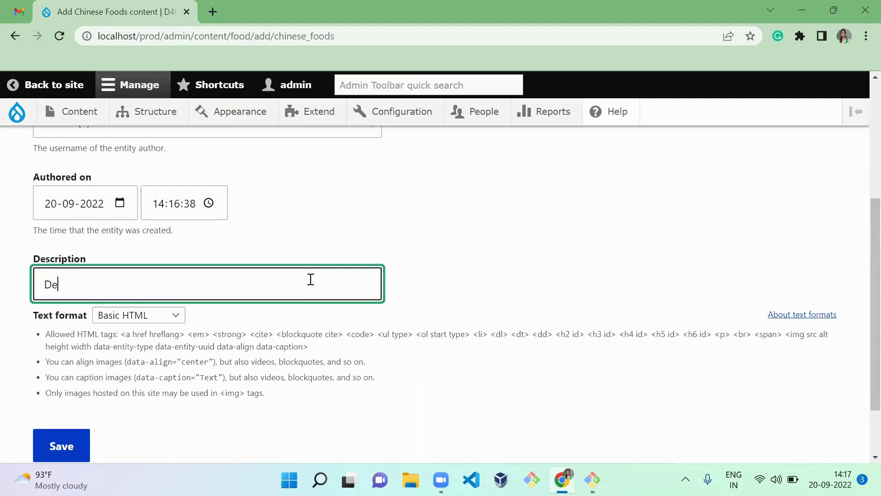
pyautogui.write('sc of veg noodles')
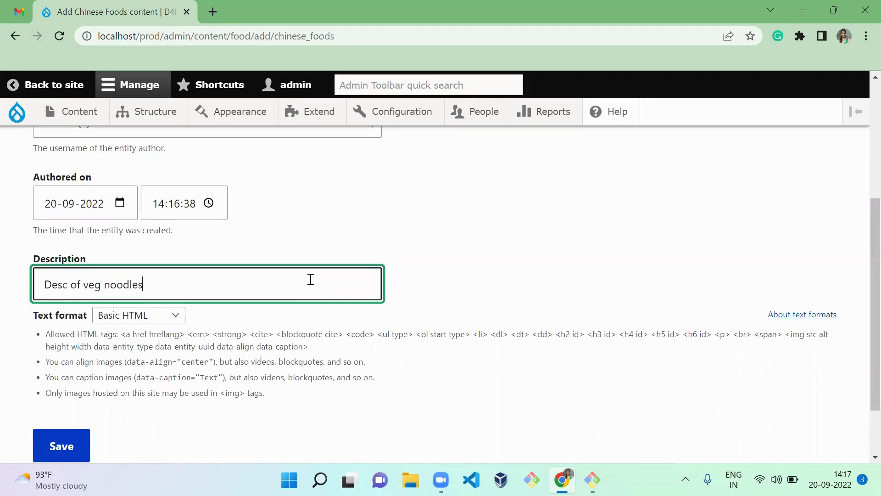
pyautogui.click(69, 443)
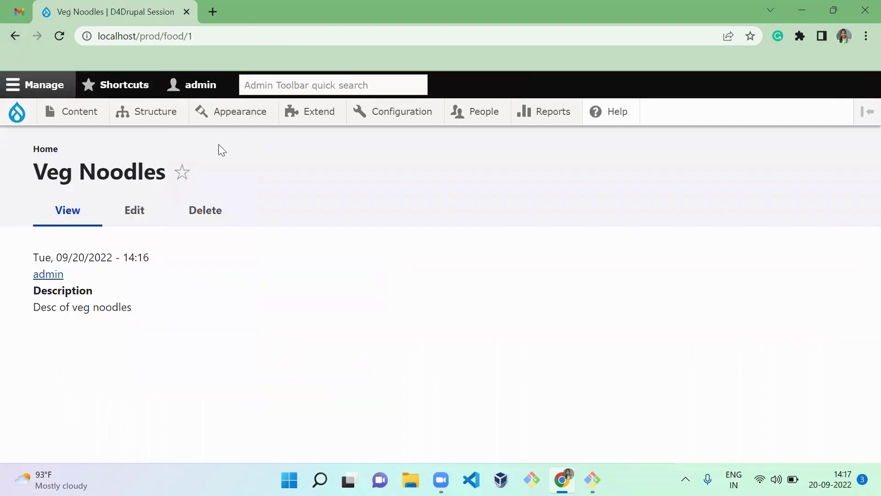
# Step: Create Food content of the Continental Foods bundle from the ECK entity types list, title it Pancakes and save it
pyautogui.moveTo(145, 125)
pyautogui.click(176, 275)
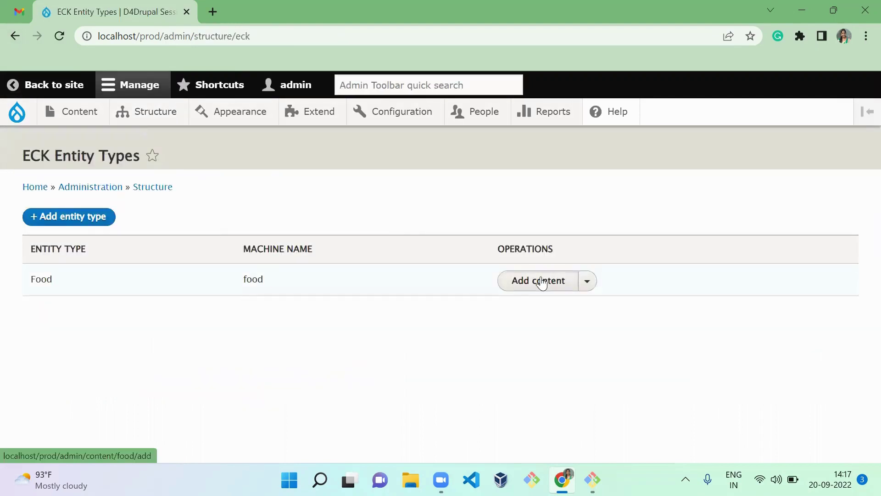
pyautogui.click(527, 280)
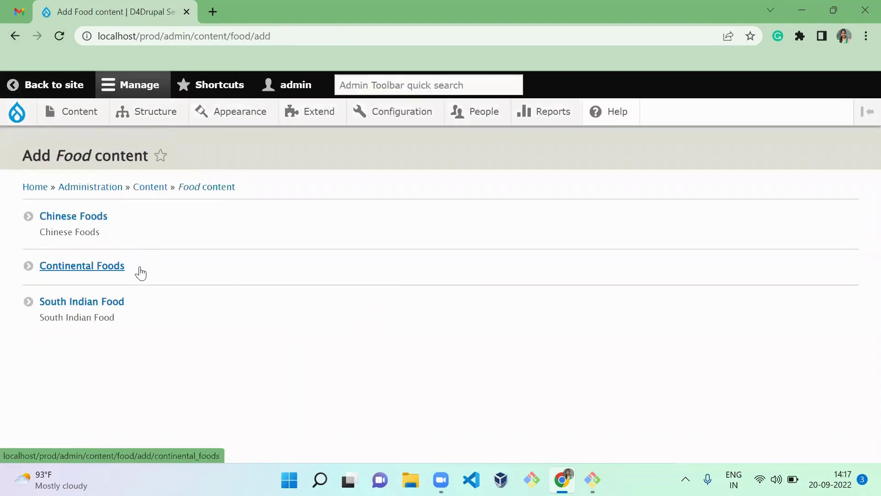
pyautogui.click(140, 273)
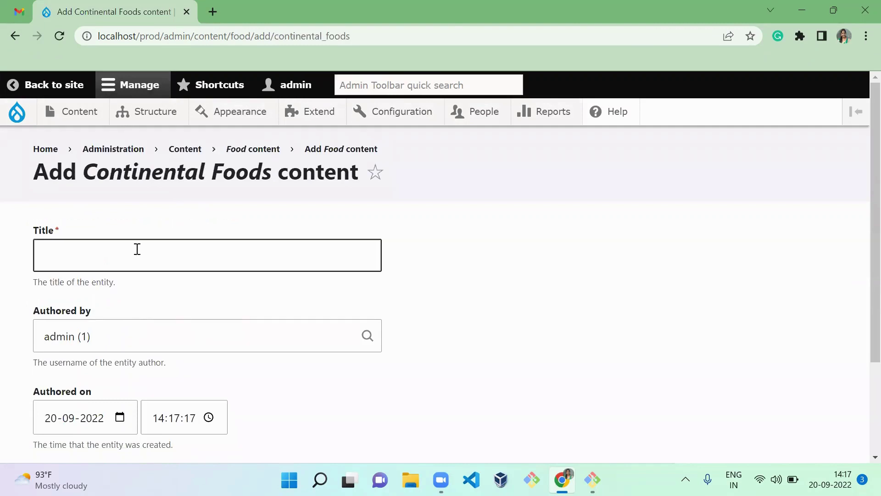
pyautogui.click(136, 249)
pyautogui.write('Pancakes')
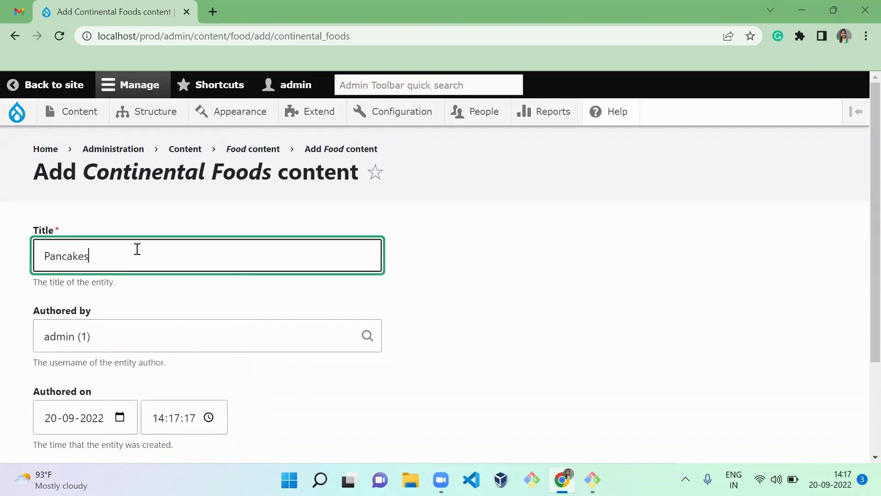
pyautogui.click(859, 179)
pyautogui.scroll(-3, 859, 230)
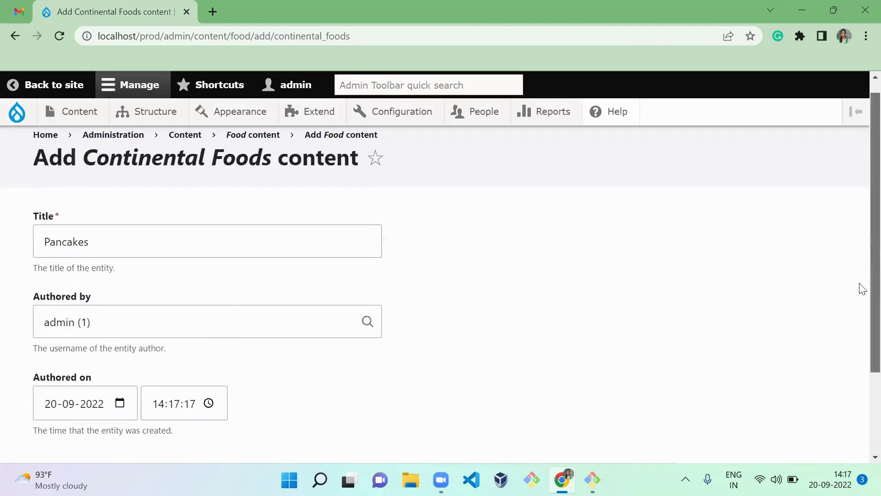
pyautogui.click(72, 376)
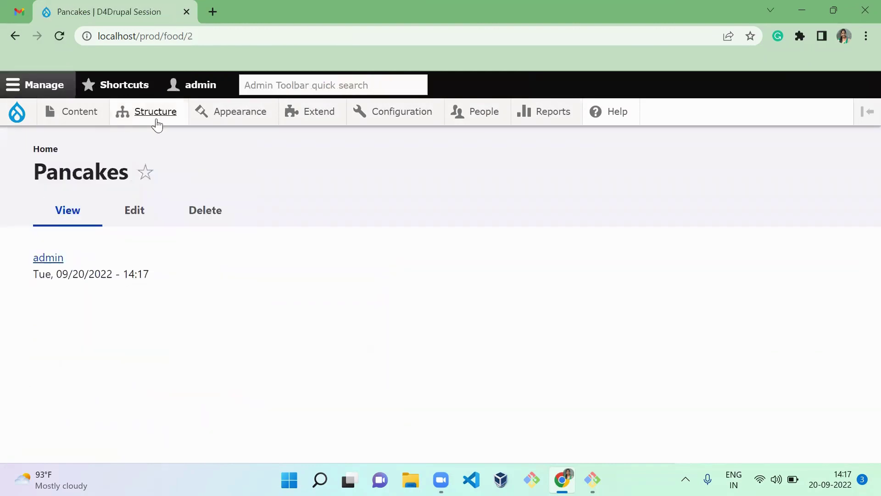
# Step: Start new Food content of the South Indian Food bundle from the ECK entity types list
pyautogui.moveTo(156, 121)
pyautogui.click(173, 274)
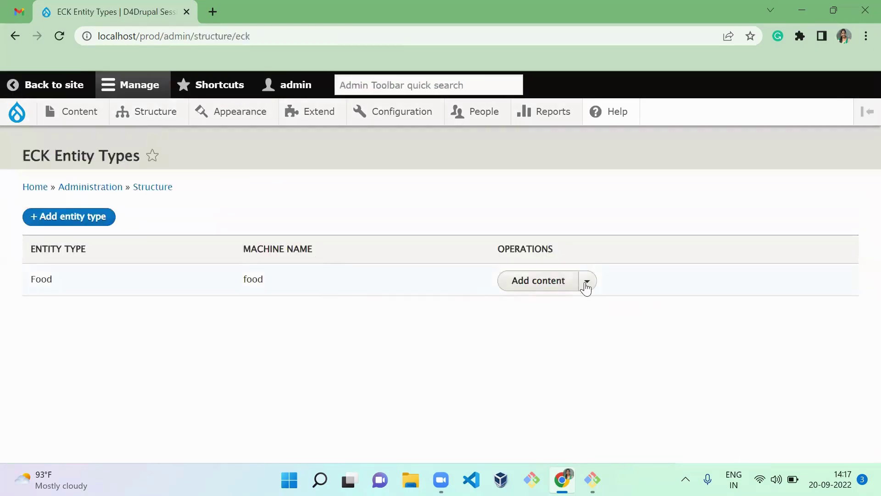
pyautogui.click(532, 288)
pyautogui.click(91, 317)
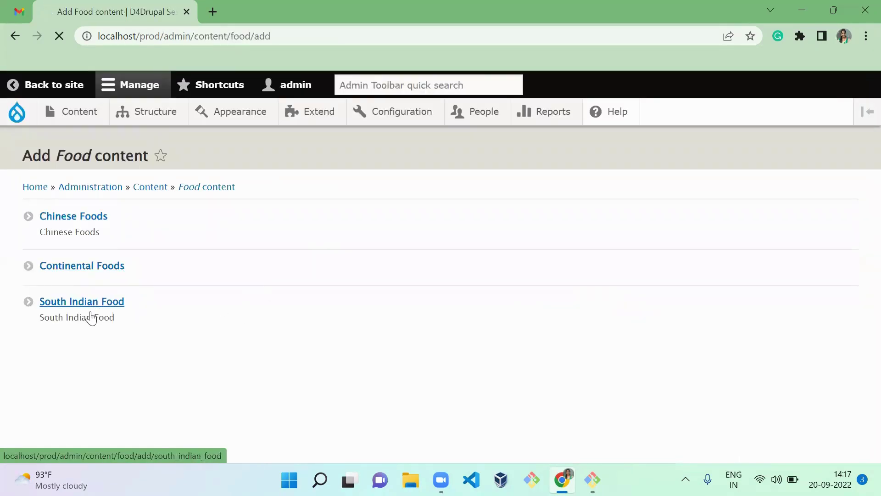
pyautogui.click(138, 254)
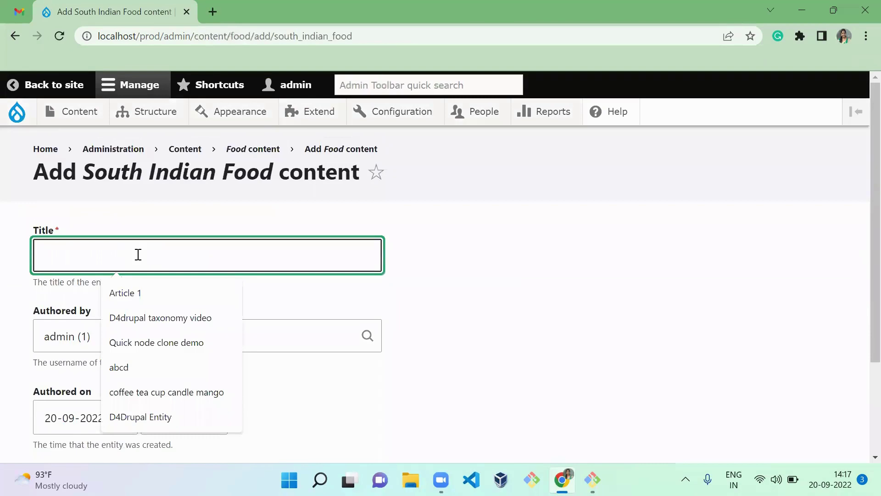
# Step: Title the South Indian Food content Idli and save it
pyautogui.write('ID')
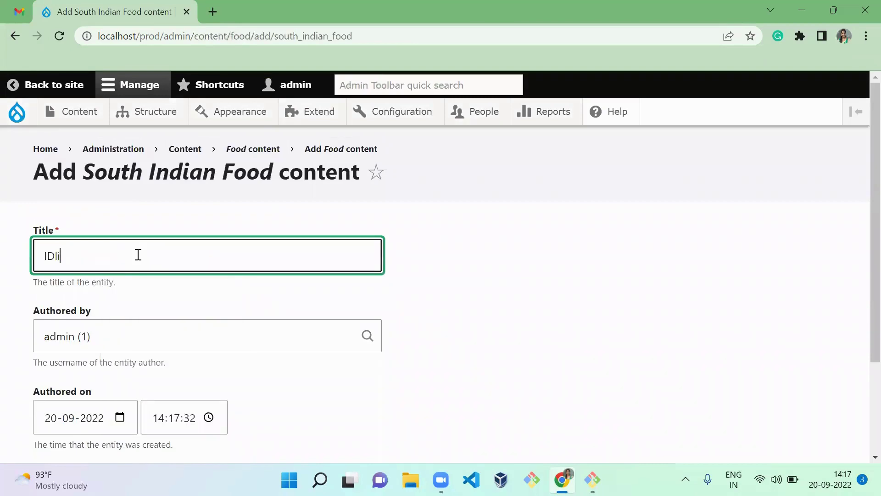
pyautogui.write('li')
pyautogui.press('BackSpace')
pyautogui.press('BackSpace')
pyautogui.press('BackSpace')
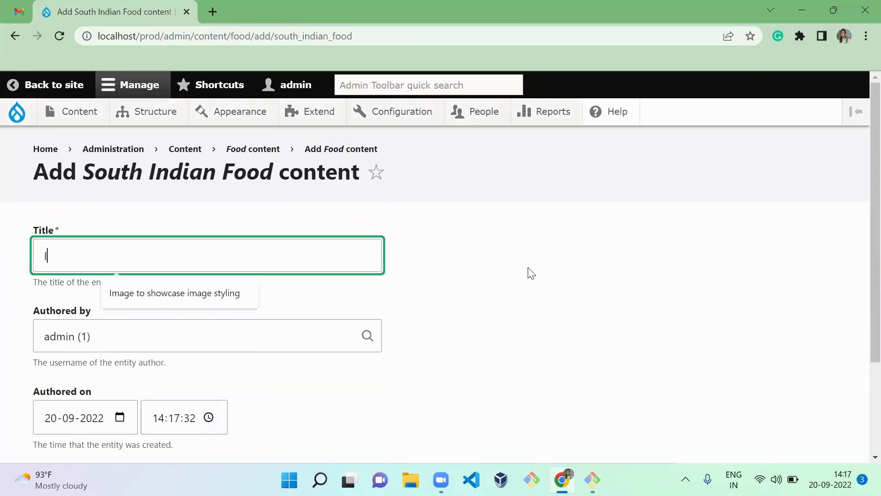
pyautogui.write('dli')
pyautogui.click(665, 280)
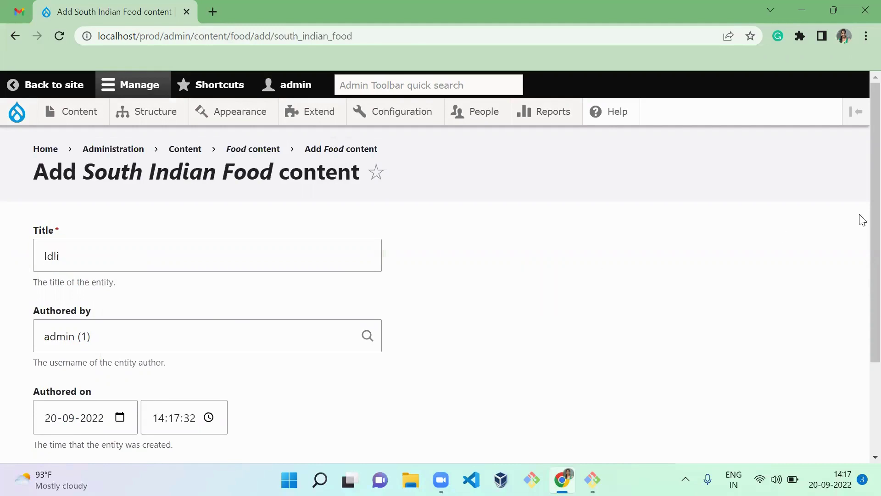
pyautogui.scroll(-3, 859, 270)
pyautogui.click(54, 368)
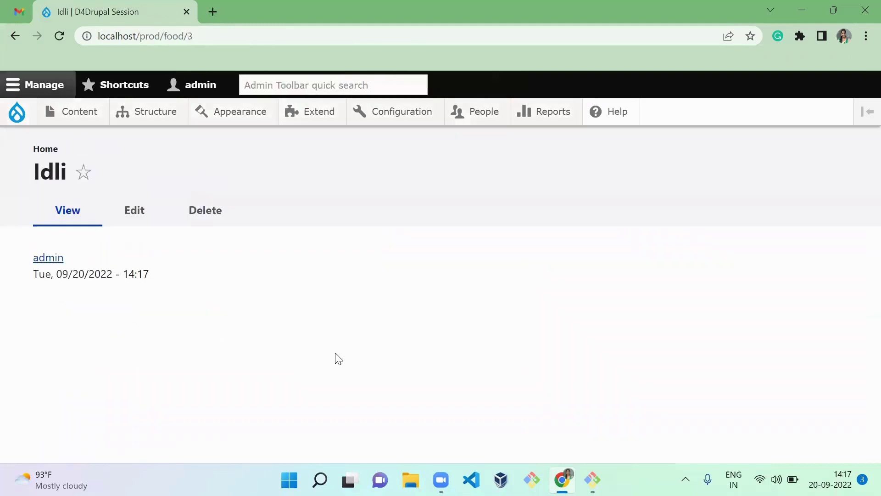
# Step: Start a new view from the site's Views list and name it Foods
pyautogui.moveTo(155, 111)
pyautogui.click(241, 275)
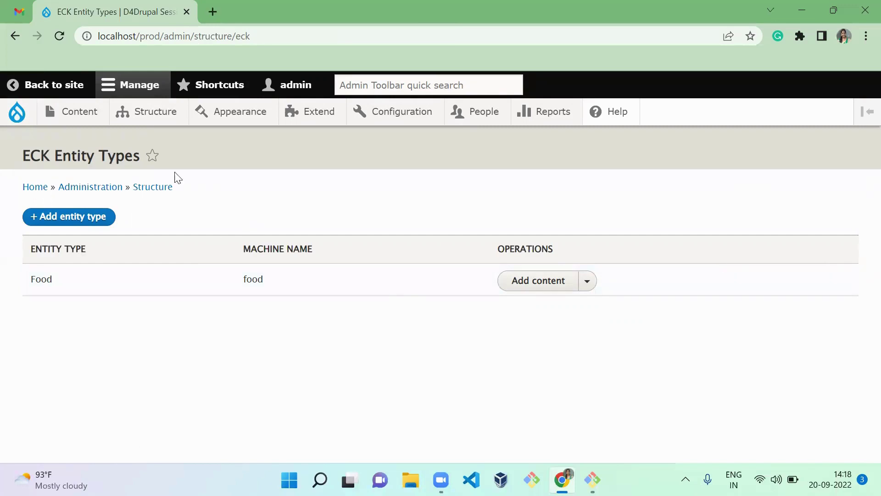
pyautogui.moveTo(163, 120)
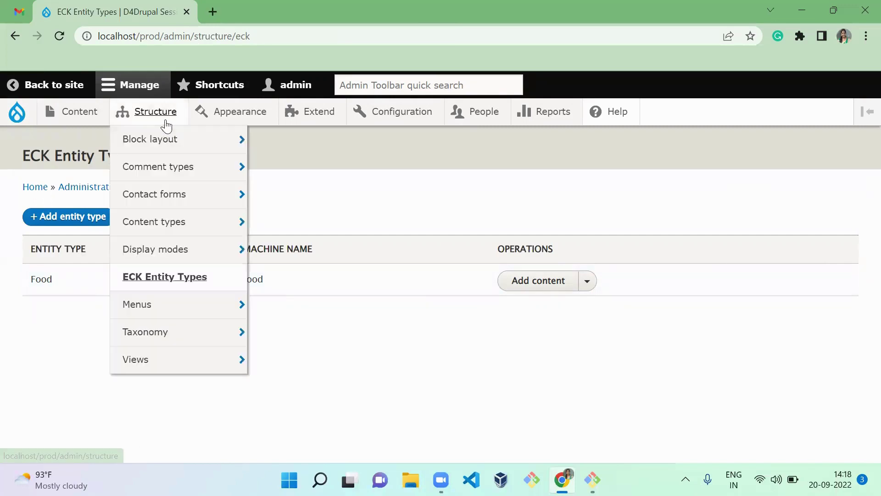
pyautogui.click(163, 372)
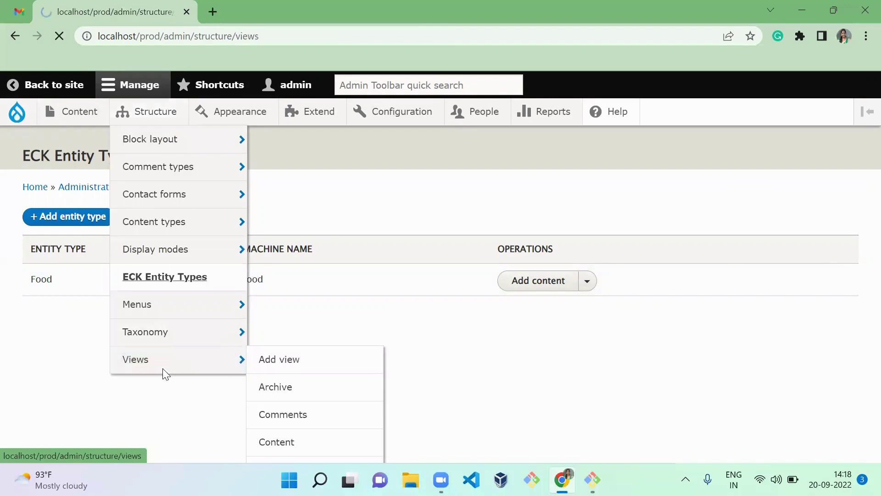
pyautogui.click(48, 256)
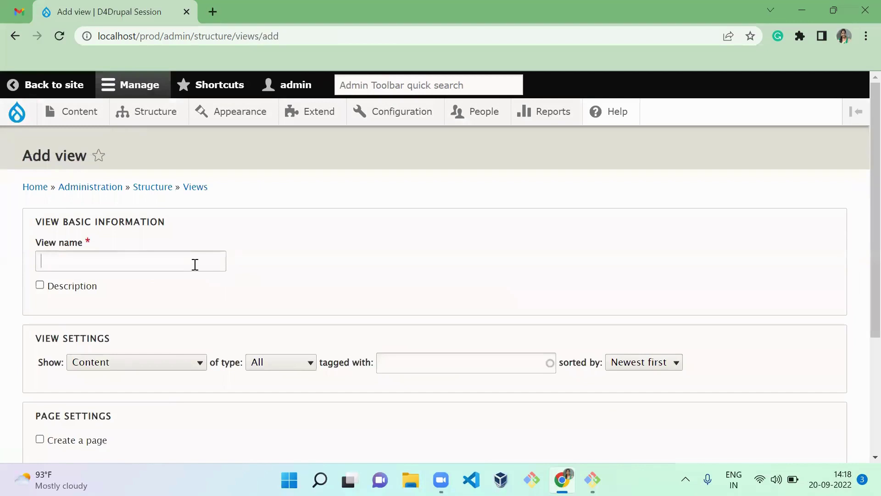
pyautogui.click(195, 264)
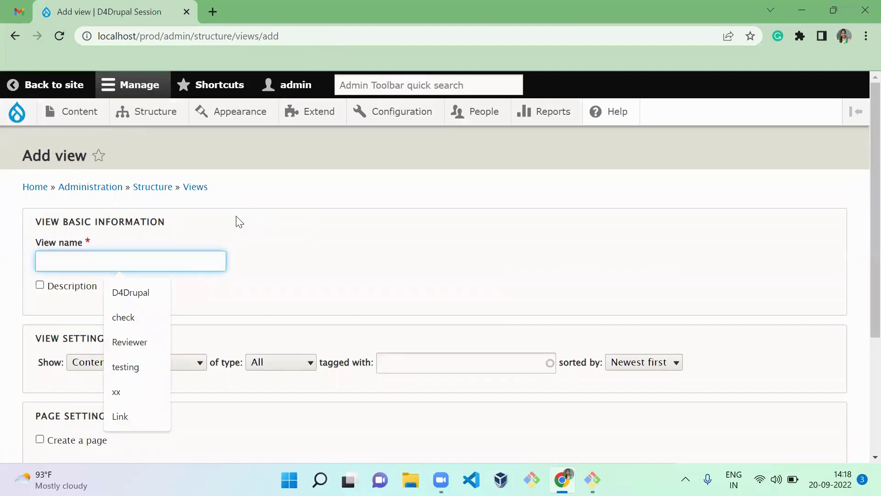
pyautogui.write('Foods')
# Step: Set the Foods view to show Food entities and check the bundles offered as types
pyautogui.scroll(-1, 354, 276)
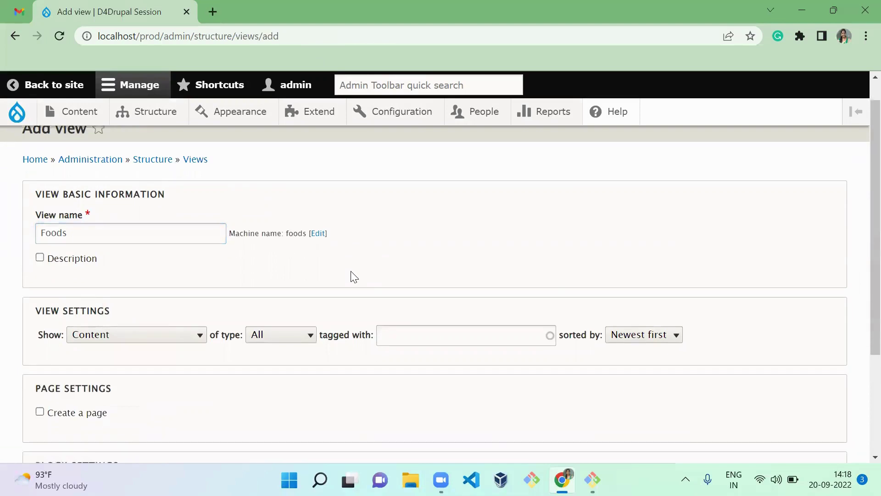
pyautogui.scroll(-3, 354, 277)
pyautogui.click(166, 189)
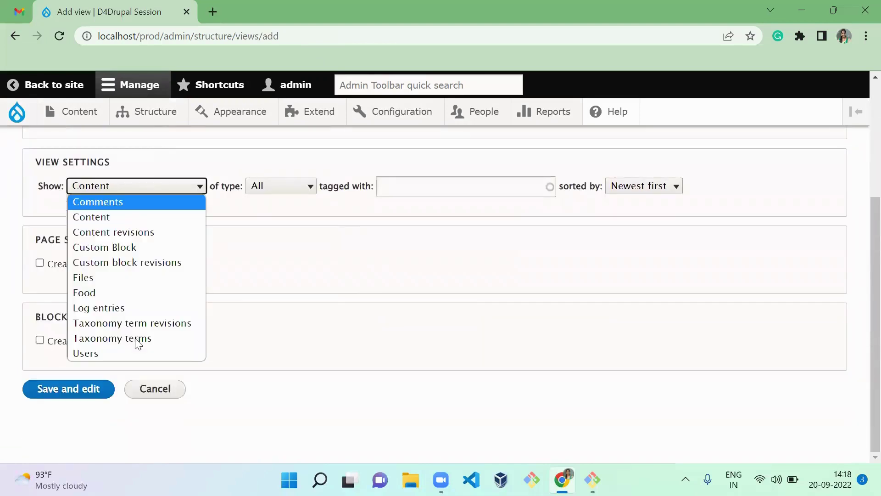
pyautogui.click(149, 294)
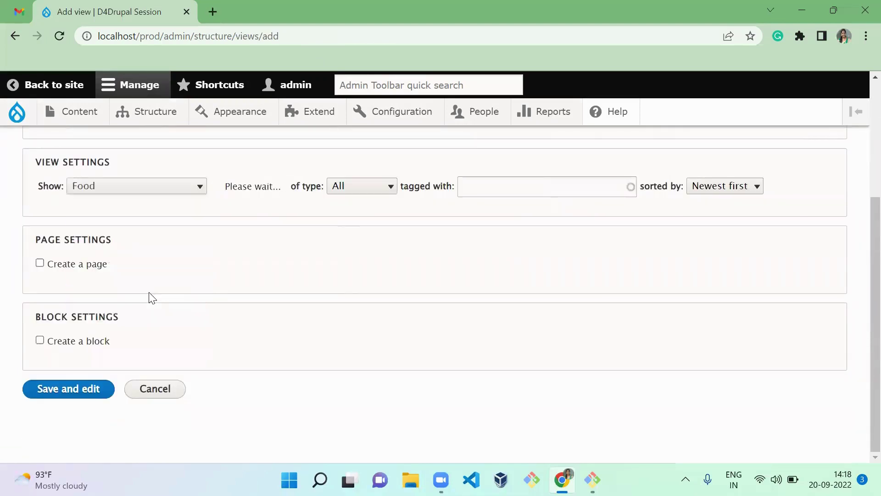
pyautogui.click(297, 192)
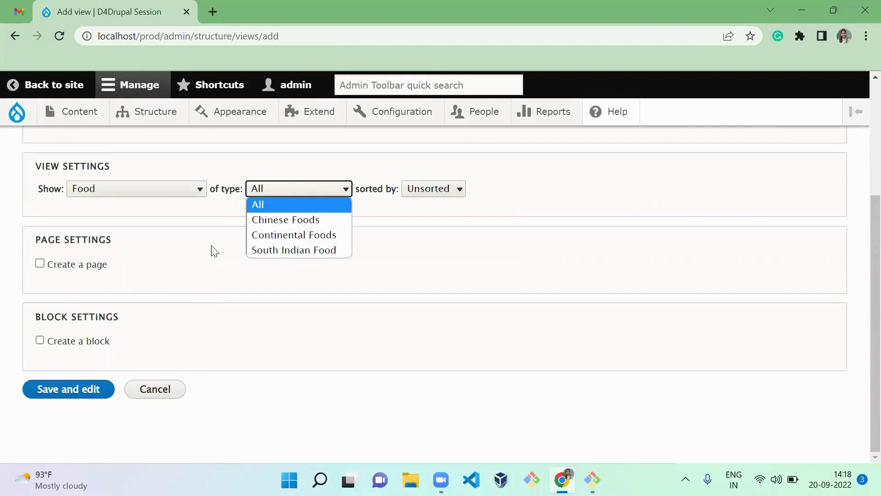
# Step: Create a page for the Foods view with the default title, path and display settings, and save the view for editing
pyautogui.click(82, 269)
pyautogui.click(82, 268)
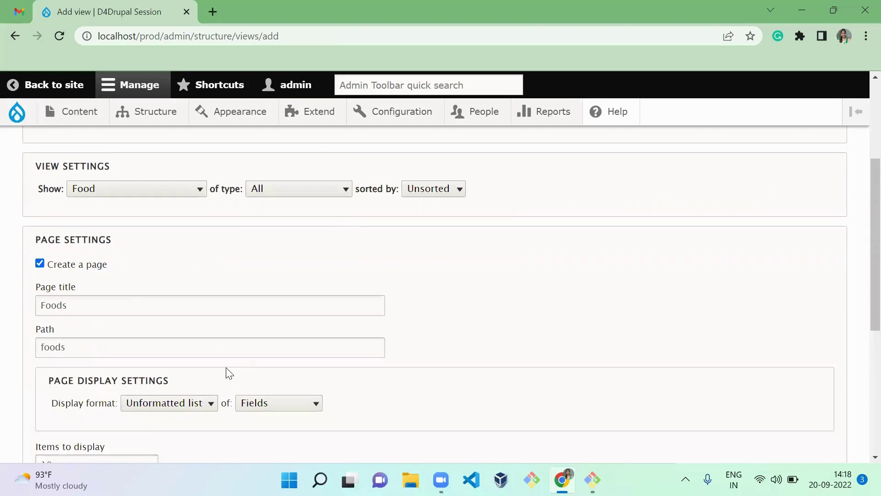
pyautogui.scroll(-5, 228, 373)
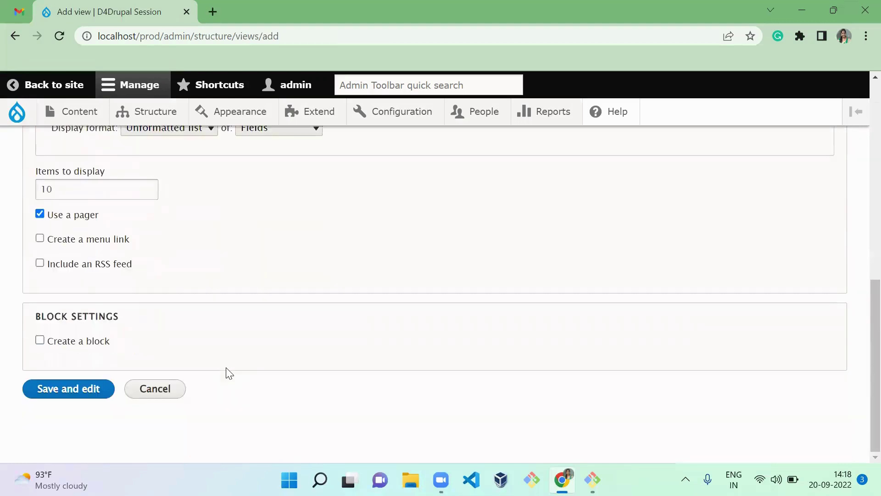
pyautogui.click(69, 387)
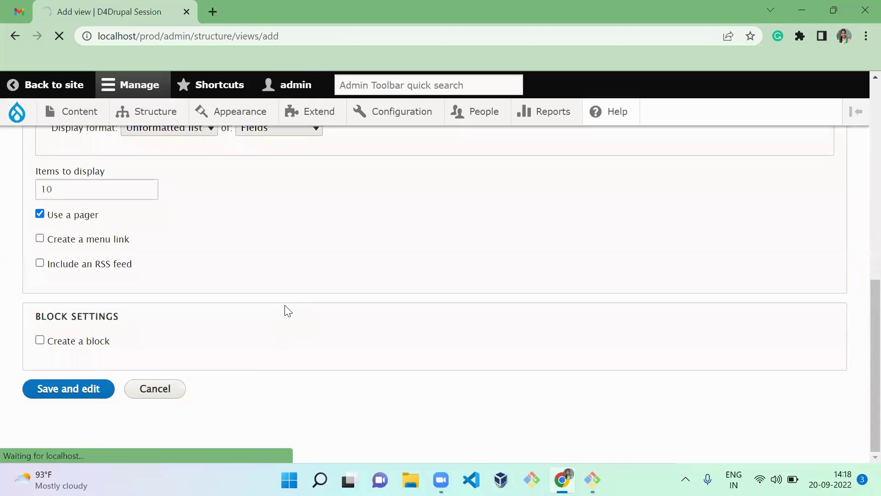
# Step: Check the Foods view's preview, and add the Food entity's Type as a filter criterion
pyautogui.scroll(-1, 271, 315)
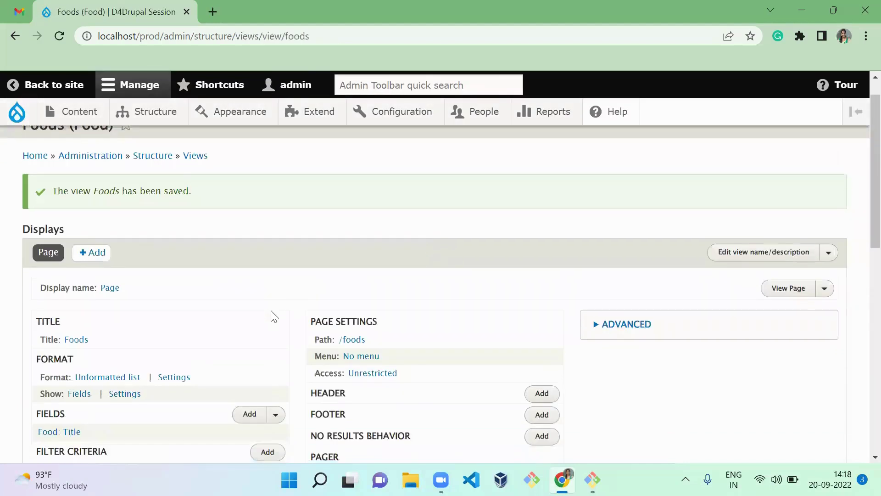
pyautogui.scroll(-10, 274, 317)
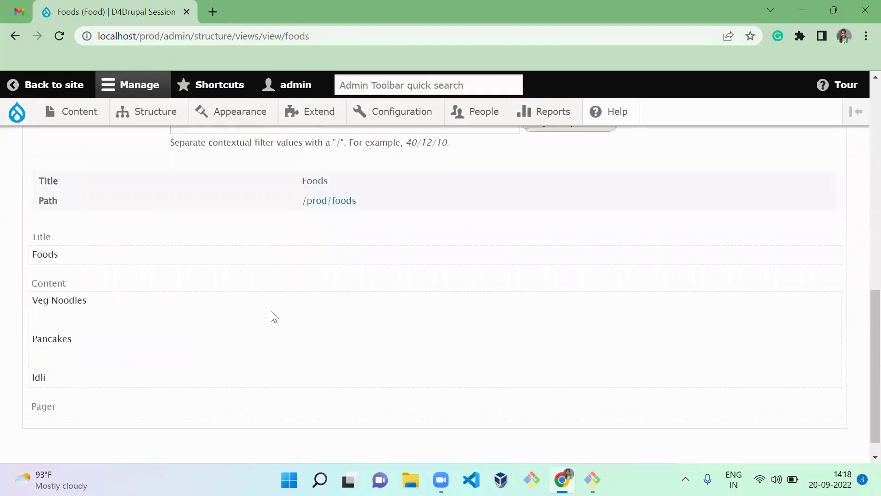
pyautogui.scroll(10, 274, 316)
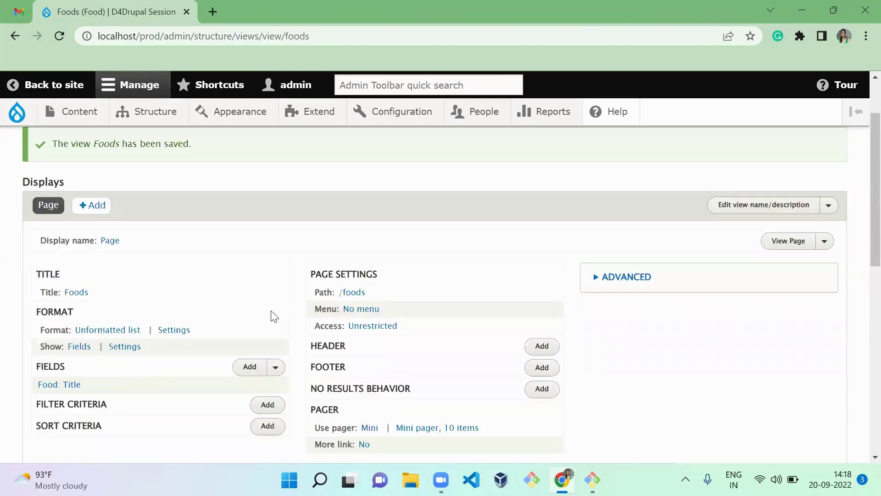
pyautogui.scroll(-2, 274, 317)
pyautogui.scroll(1, 274, 317)
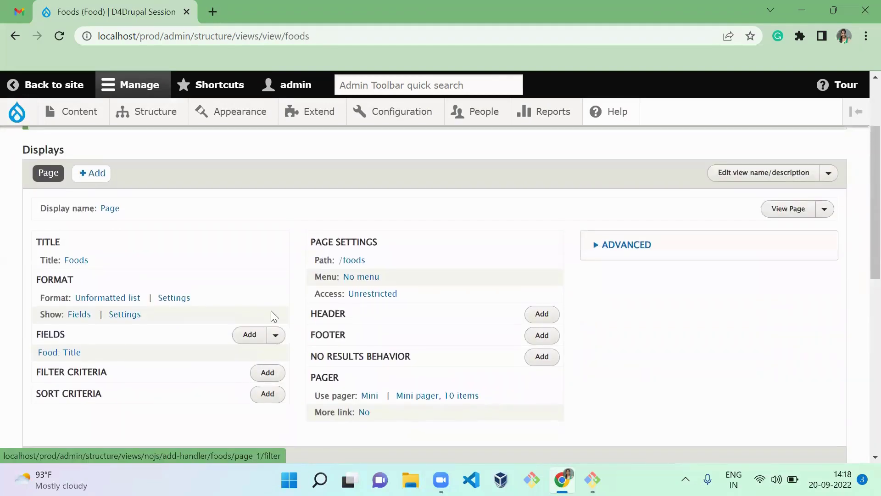
pyautogui.click(268, 372)
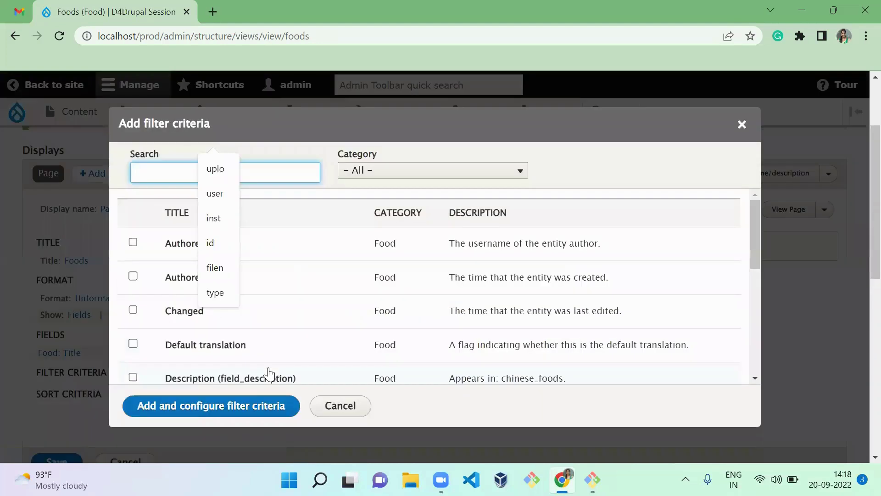
pyautogui.write('typ')
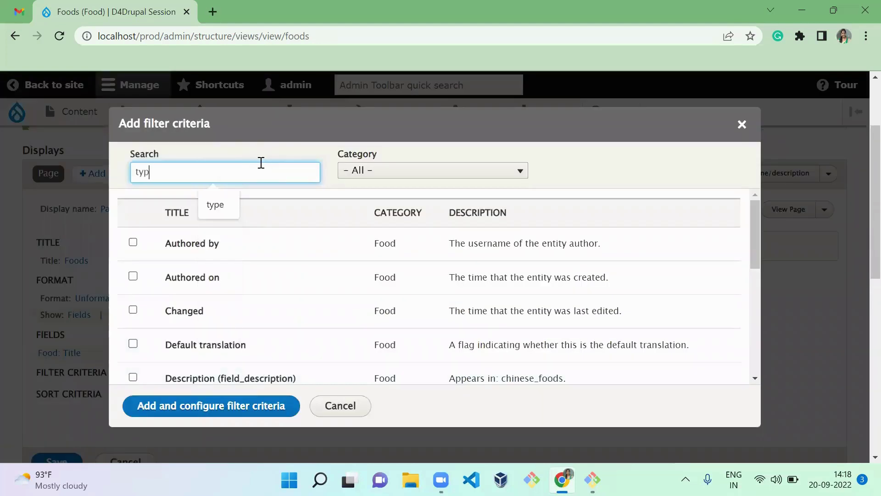
pyautogui.write('e')
pyautogui.hotkey('ctrl', 'a')
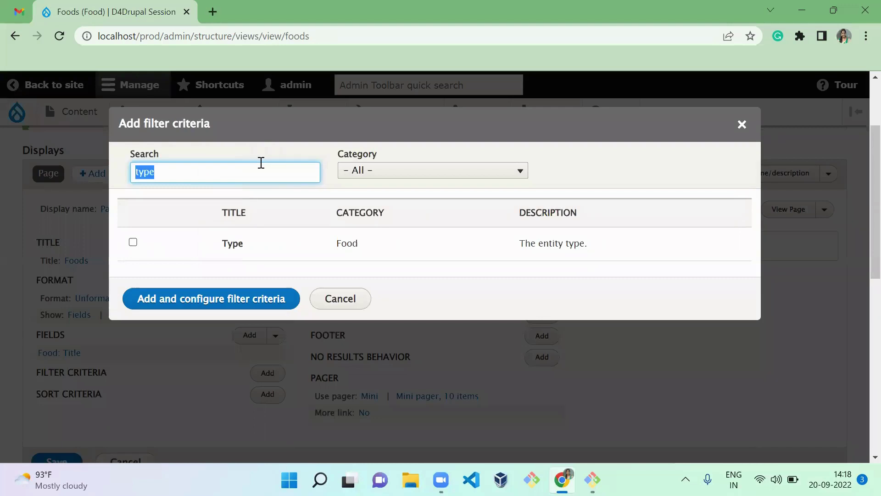
pyautogui.write('bundle')
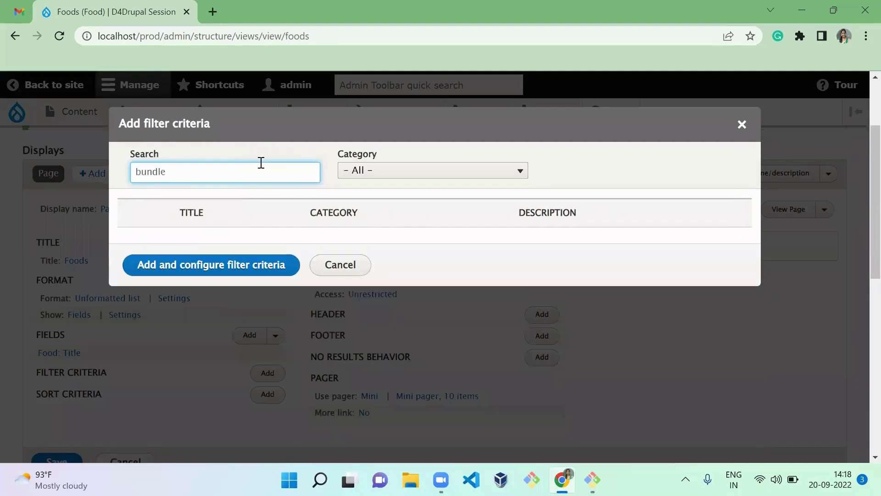
pyautogui.hotkey('ctrl', 'a')
pyautogui.write('type')
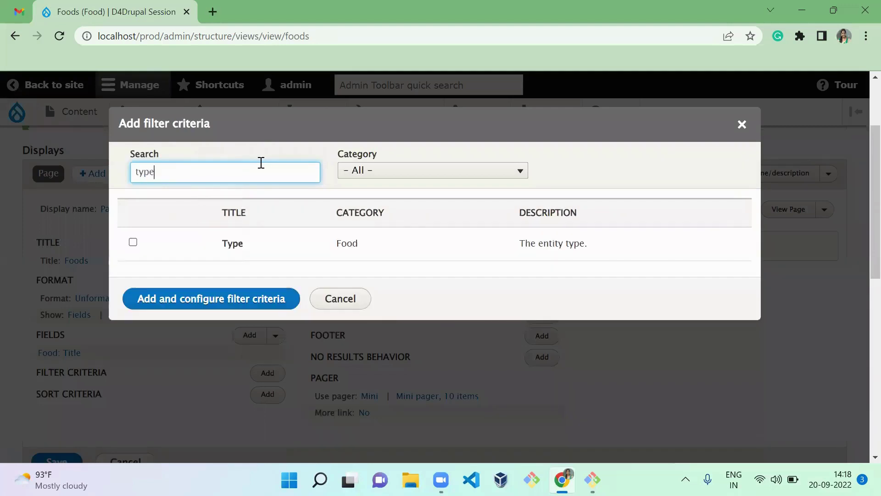
pyautogui.click(133, 242)
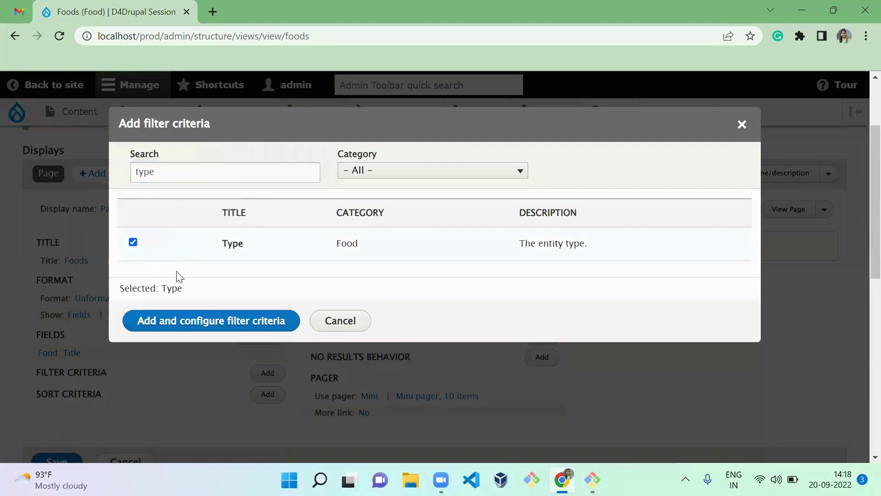
pyautogui.click(209, 320)
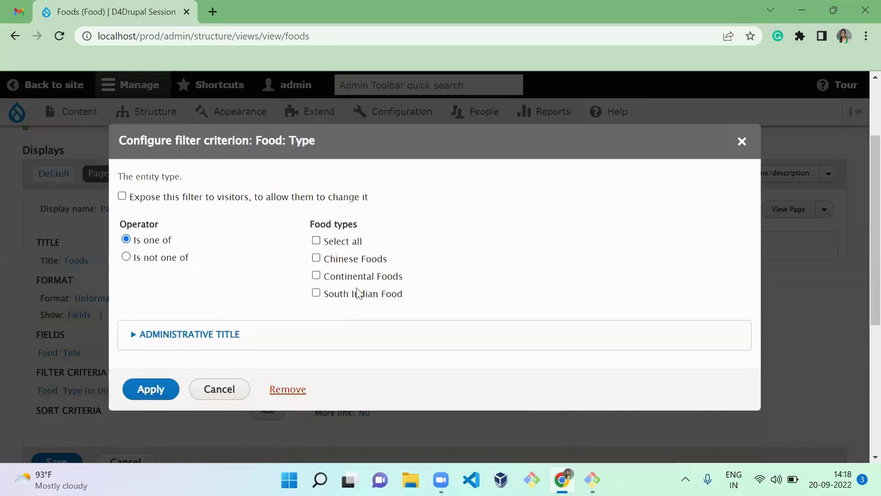
# Step: Restrict the Type filter to the Chinese Foods bundle with the Is one of operator and apply it
pyautogui.click(341, 245)
pyautogui.click(341, 247)
pyautogui.click(338, 260)
pyautogui.click(152, 390)
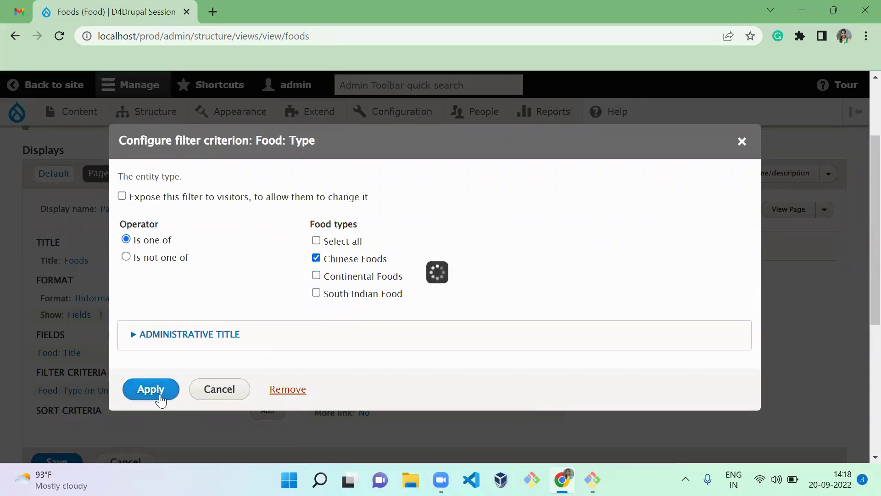
# Step: Check the filtered content in the Foods view's preview and save the view
pyautogui.scroll(-10, 863, 234)
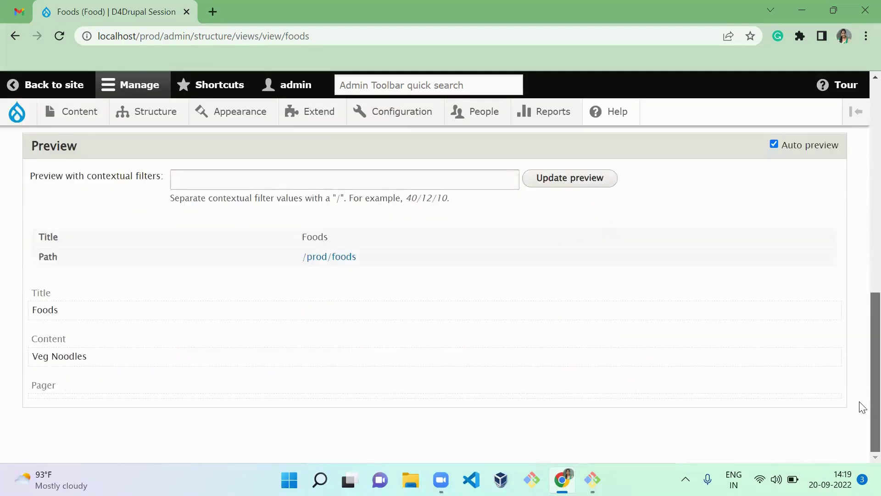
pyautogui.tripleClick(135, 362)
pyautogui.moveTo(136, 362); pyautogui.dragTo(356, 277)
pyautogui.click(359, 279)
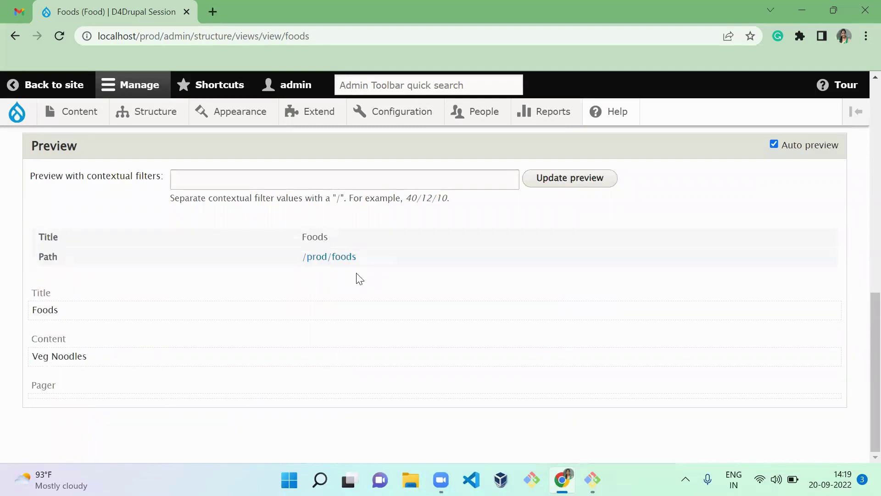
pyautogui.scroll(10, 357, 274)
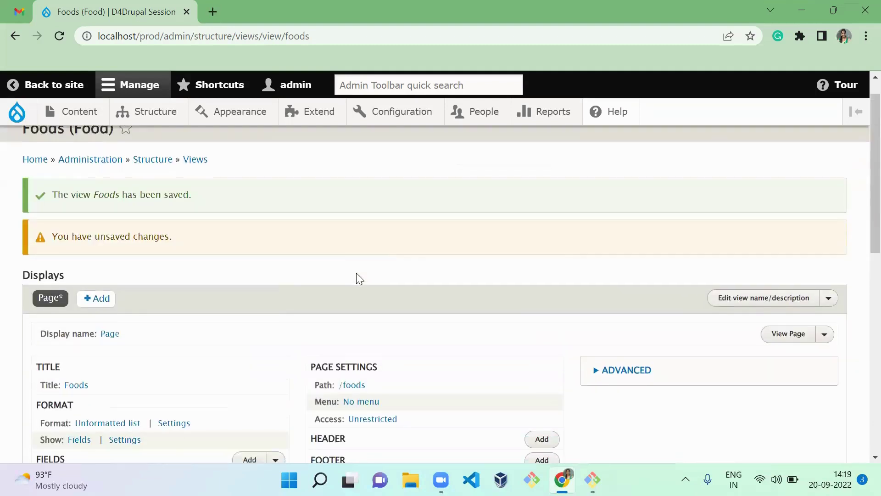
pyautogui.scroll(-3, 359, 279)
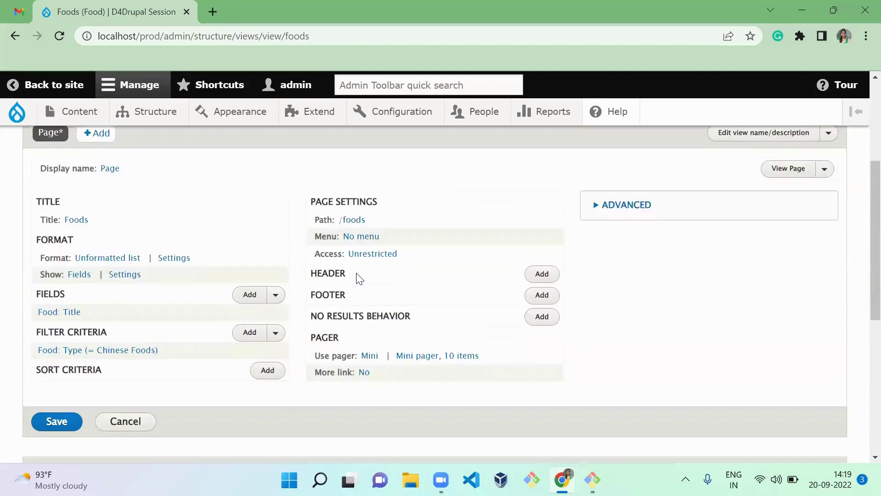
pyautogui.click(55, 422)
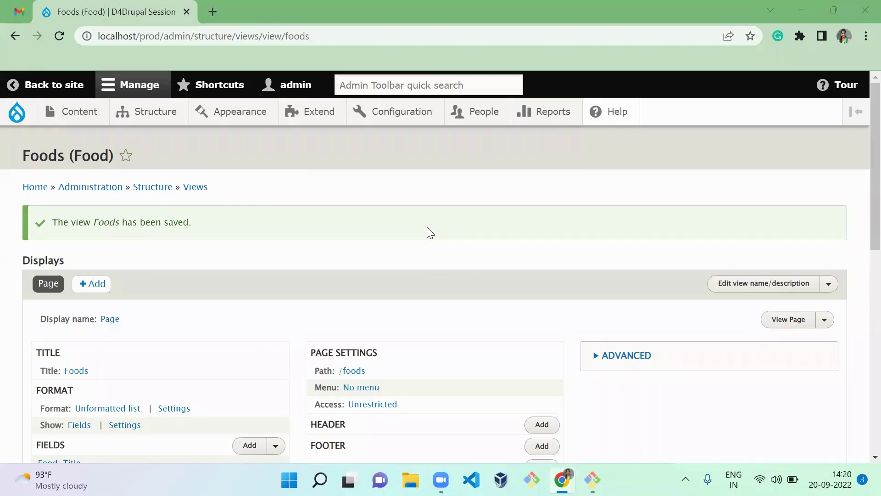
# Step: Open the site's user permissions and find the Entity Construction Kit section
pyautogui.moveTo(478, 115)
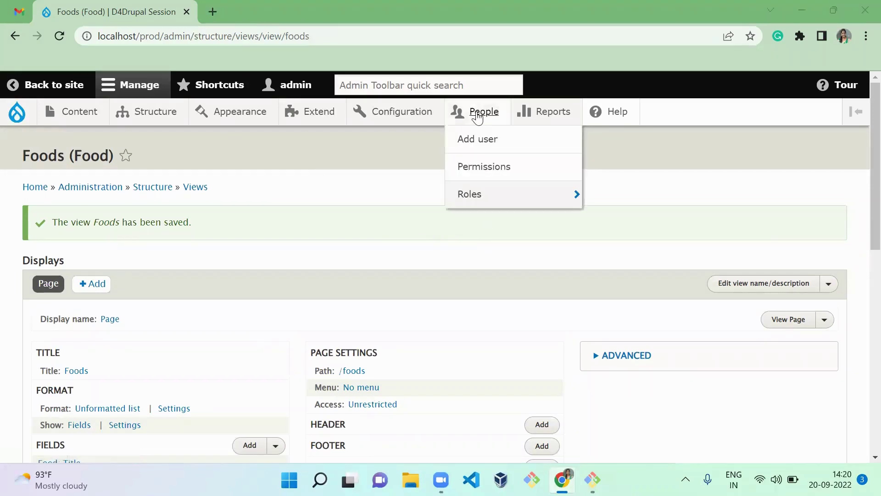
pyautogui.click(490, 165)
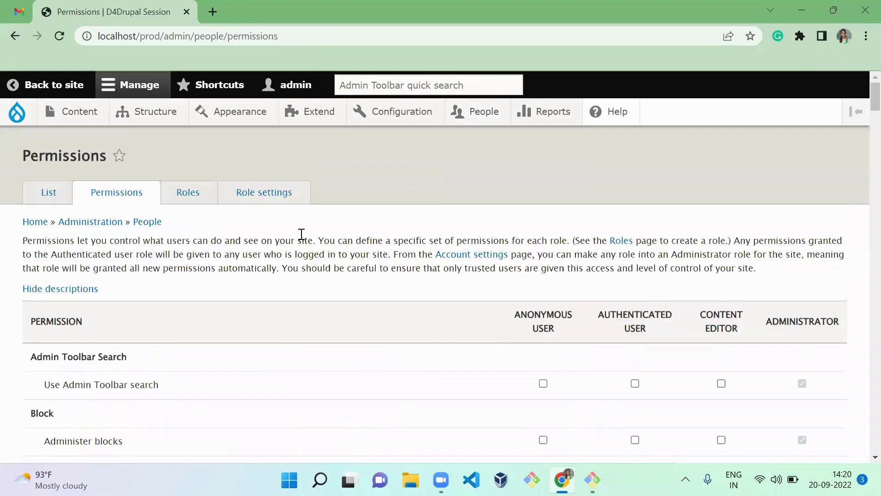
pyautogui.hotkey('ctrl', 'f')
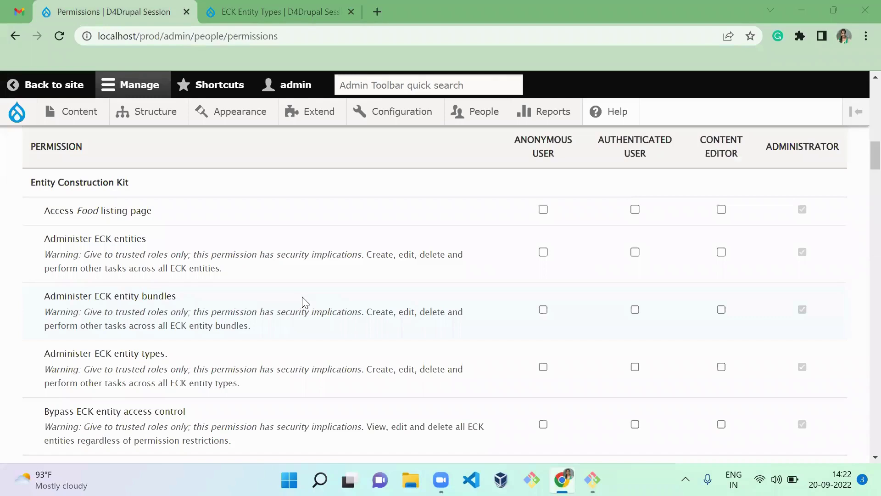
pyautogui.scroll(1, 305, 302)
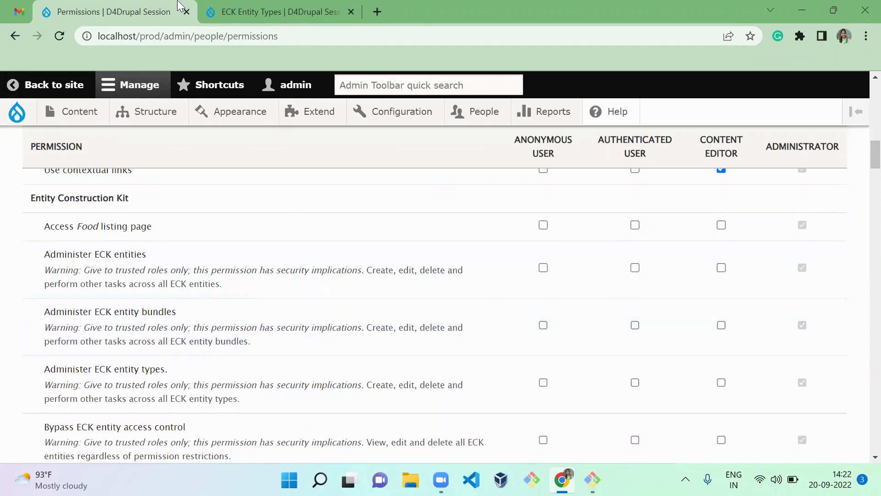
# Step: Switch to the ECK entity types page and open the Food entity type's content list
pyautogui.click(238, 6)
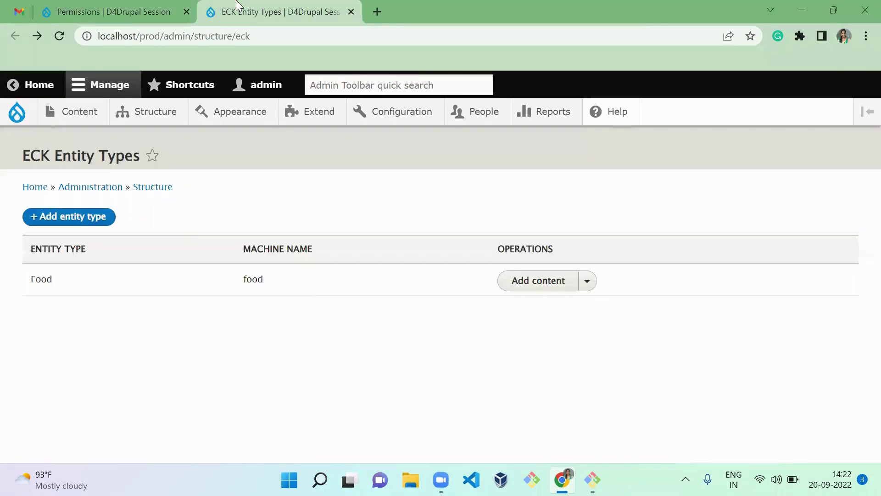
pyautogui.click(590, 280)
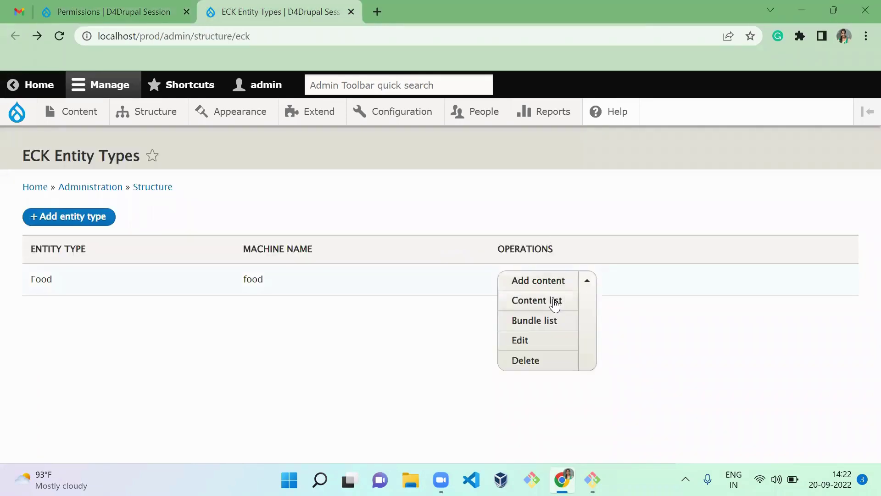
pyautogui.click(551, 301)
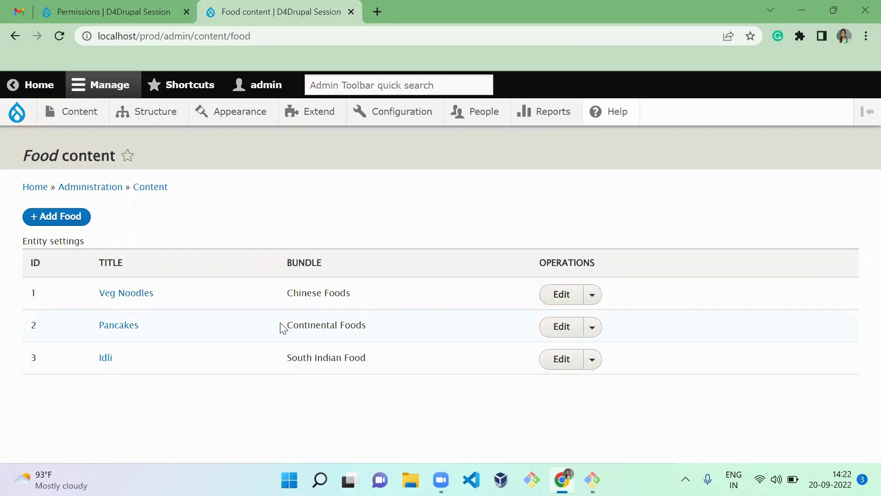
# Step: Return to the permissions page and examine the permissions for administering ECK entities, entity bundles and entity types
pyautogui.click(148, 6)
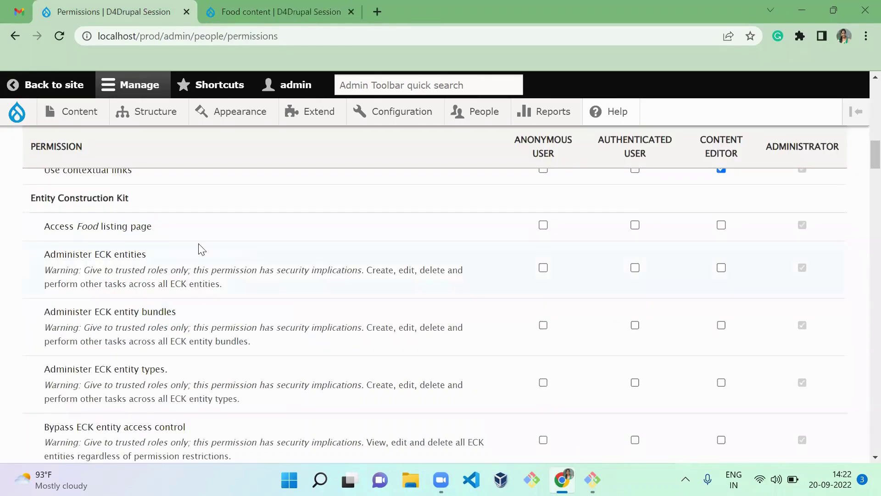
pyautogui.tripleClick(117, 253)
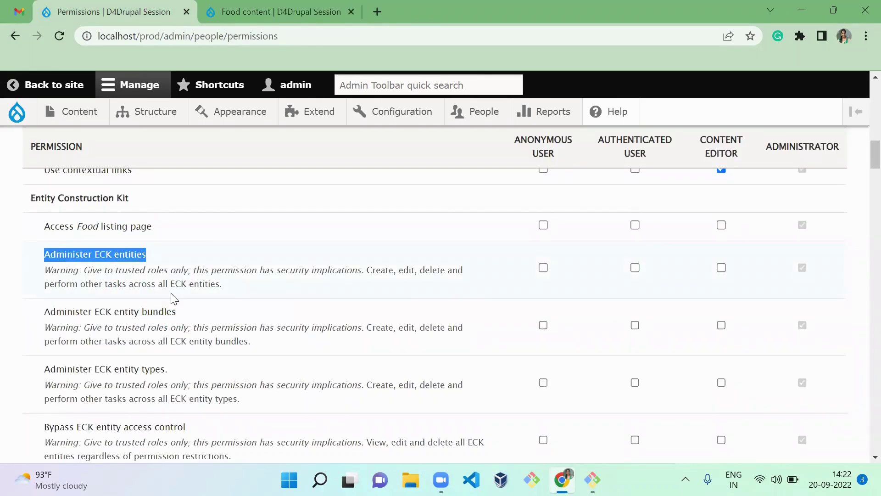
pyautogui.doubleClick(45, 312)
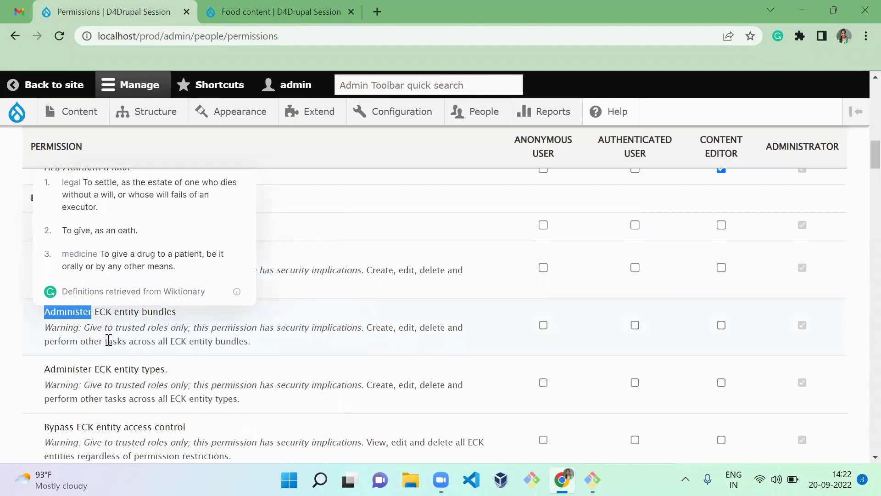
pyautogui.doubleClick(127, 368)
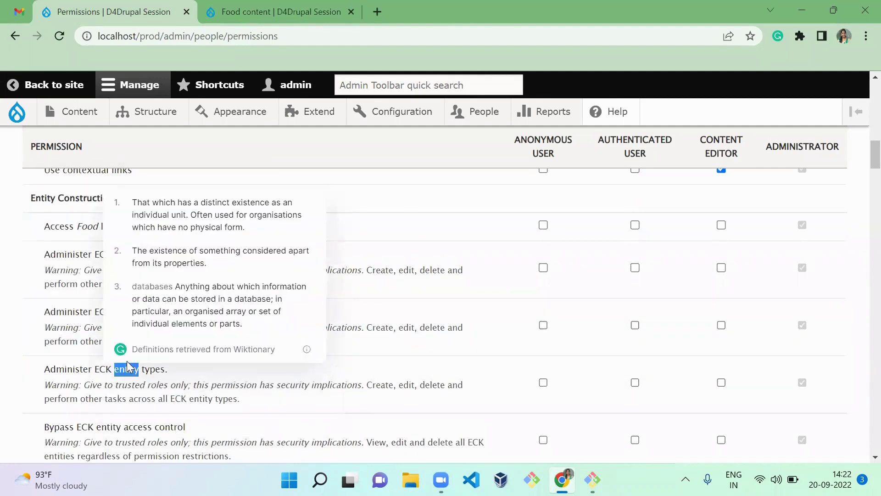
pyautogui.click(240, 383)
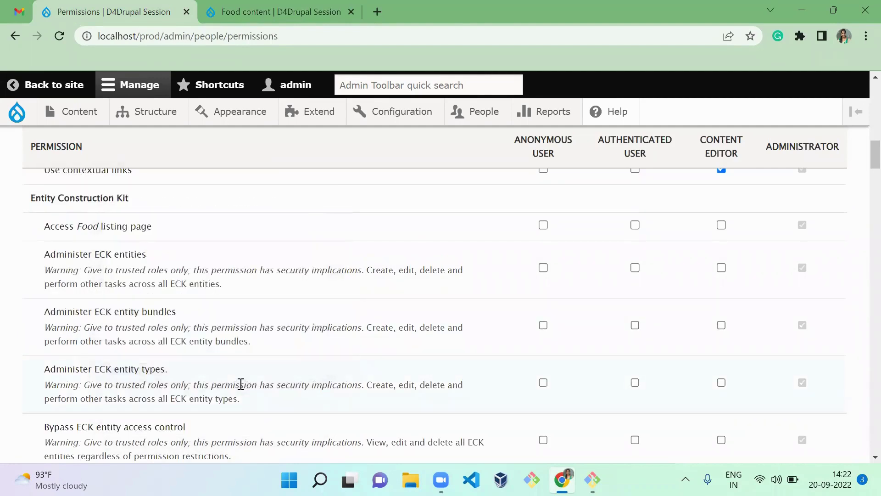
pyautogui.tripleClick(125, 255)
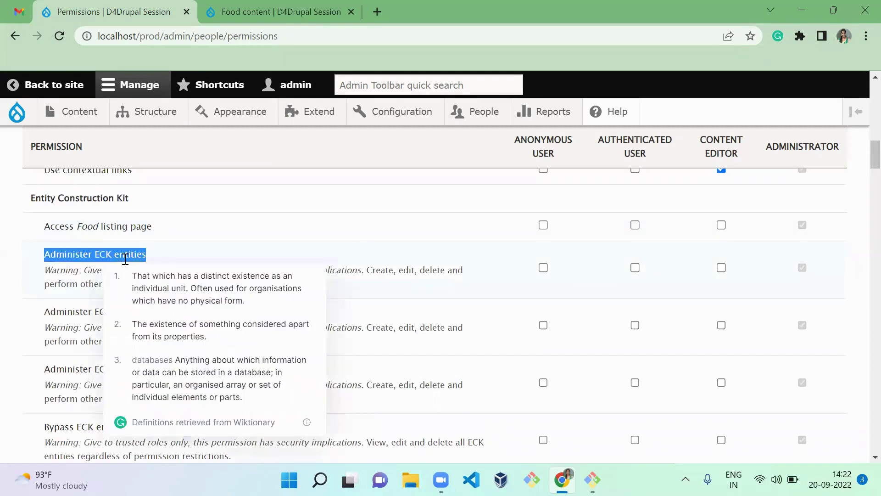
# Step: Go back to the Food content list and review the Veg Noodles, Pancakes and Idli entries
pyautogui.click(203, 16)
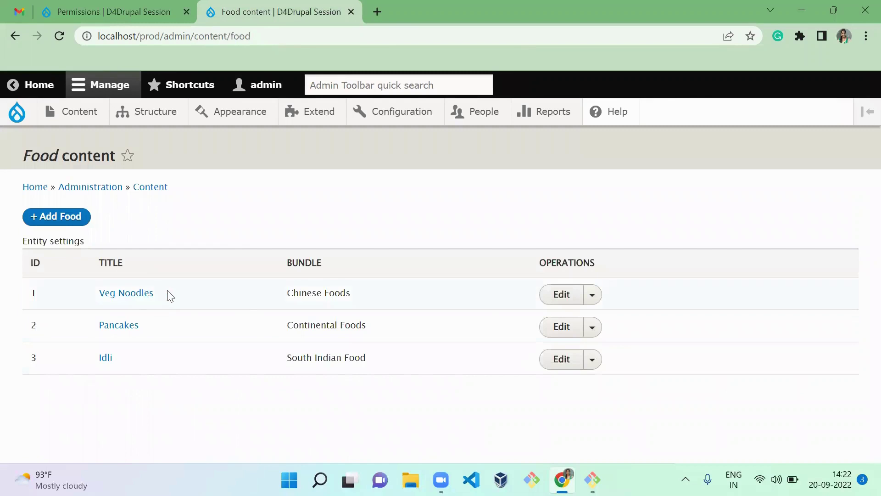
pyautogui.moveTo(167, 292); pyautogui.dragTo(93, 292)
pyautogui.moveTo(163, 331); pyautogui.dragTo(96, 326)
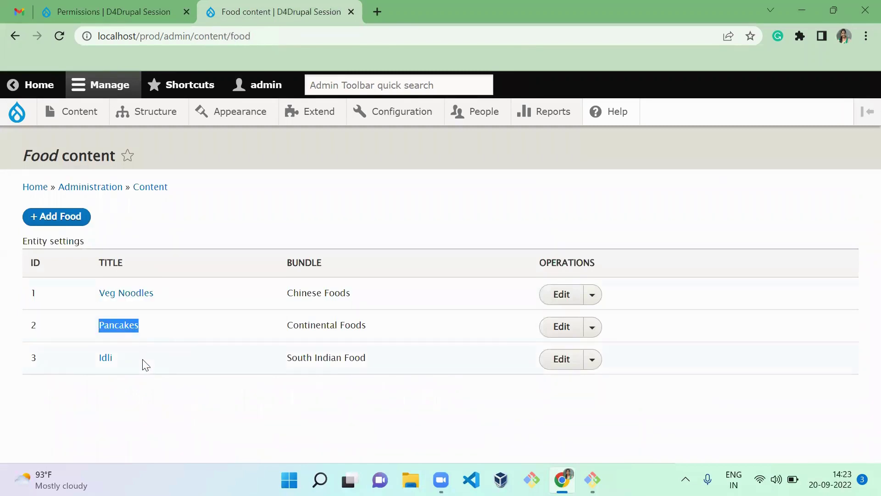
pyautogui.moveTo(143, 360); pyautogui.dragTo(66, 360)
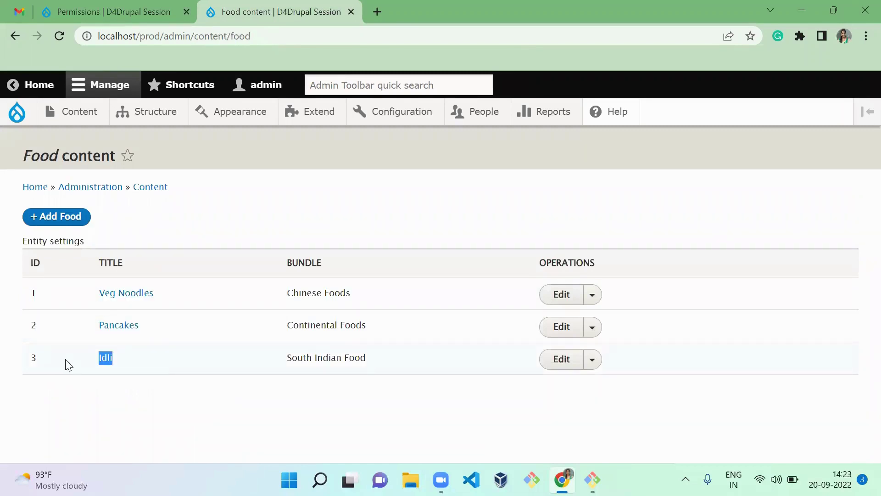
# Step: Examine the permission for administering ECK entity bundles on the permissions page and return to the ECK entity types page
pyautogui.click(66, 7)
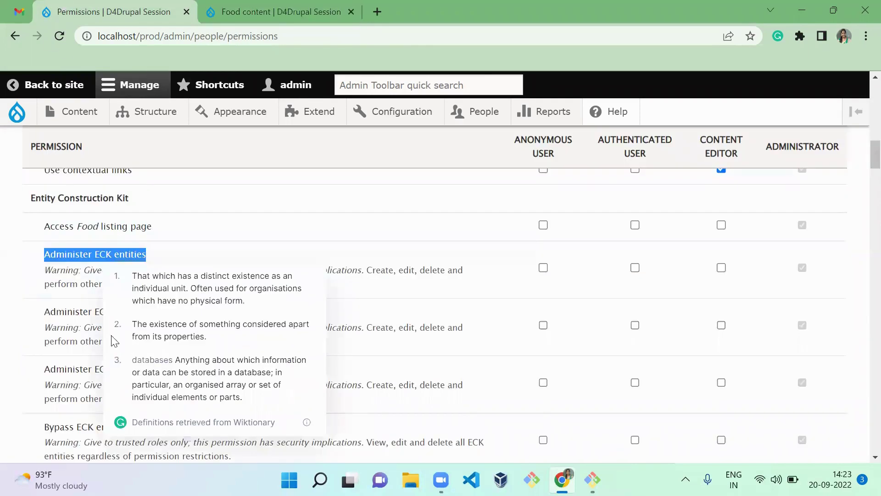
pyautogui.doubleClick(130, 315)
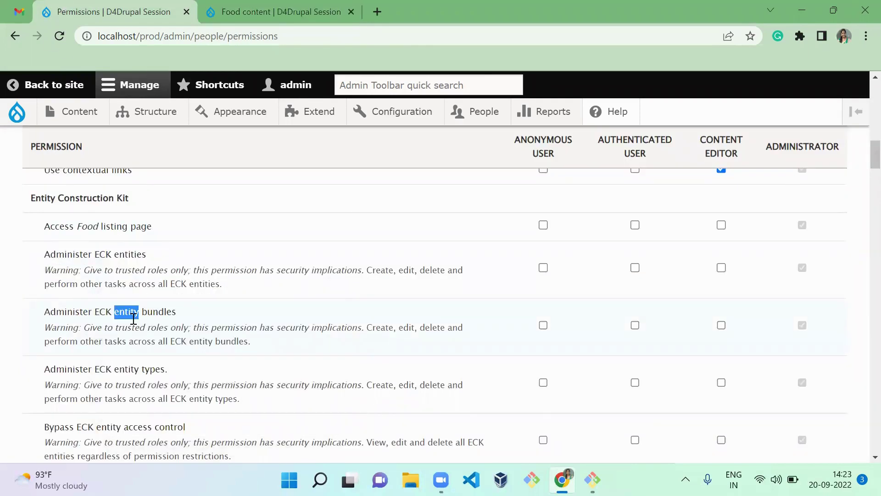
pyautogui.hotkey('ctrl', 'Tab')
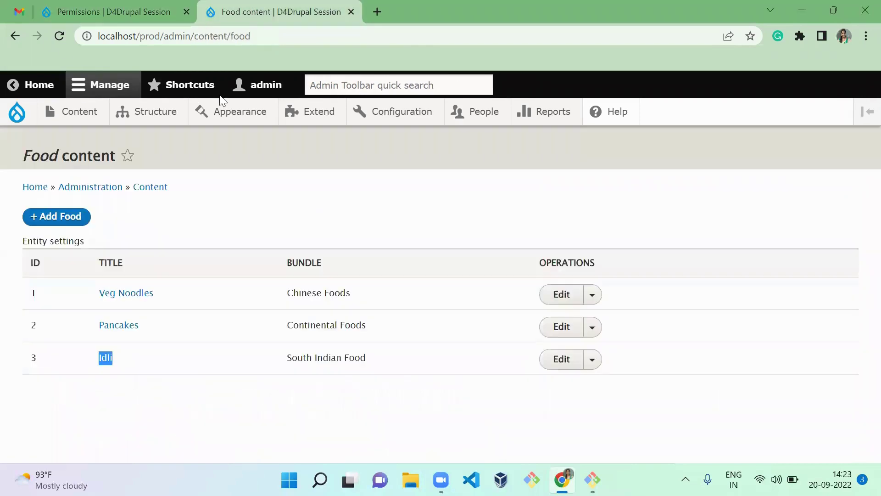
pyautogui.click(19, 36)
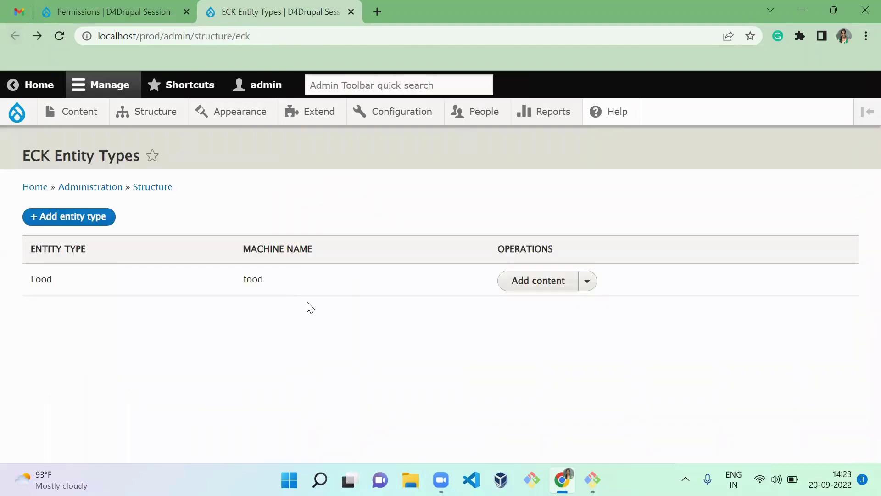
# Step: Compare the permission for administering ECK entity types with the Food entry on the ECK entity types page
pyautogui.click(113, 6)
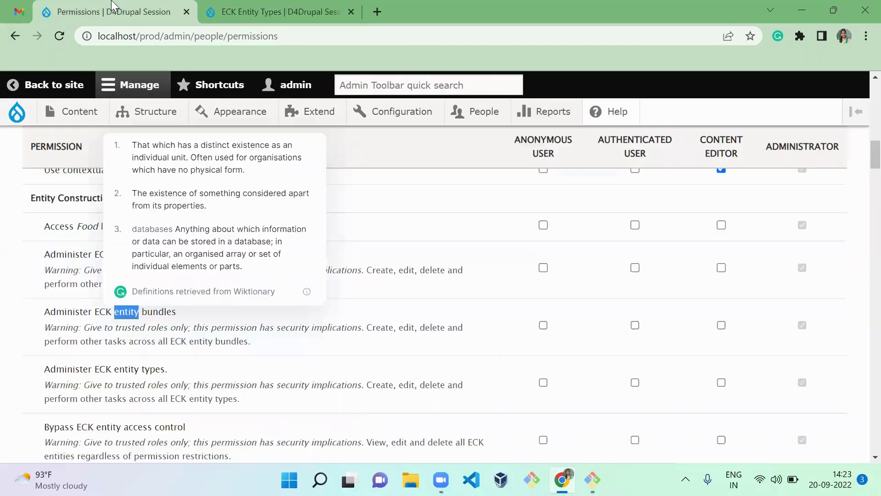
pyautogui.tripleClick(127, 367)
pyautogui.hotkey('ctrl', 'Tab')
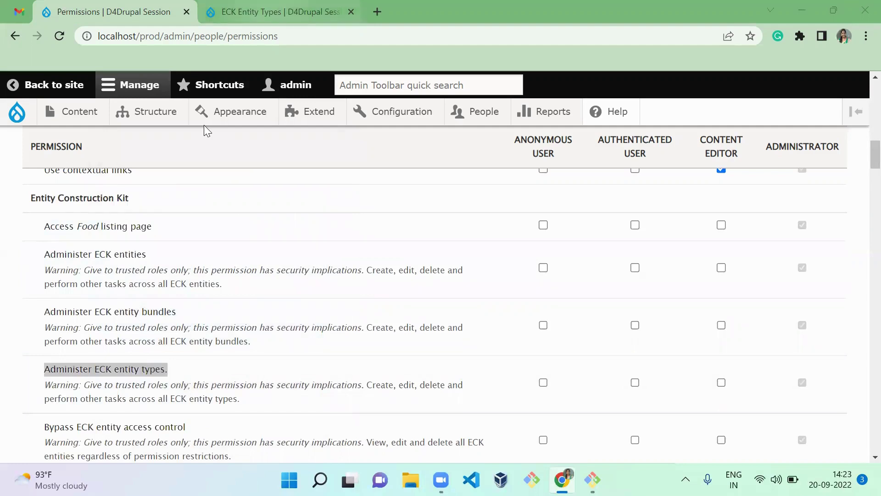
pyautogui.moveTo(20, 279); pyautogui.dragTo(108, 10)
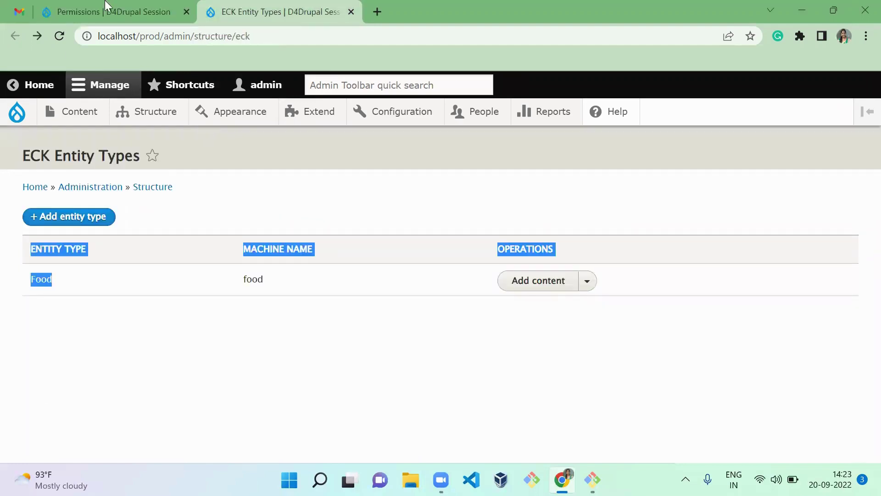
pyautogui.click(110, 10)
pyautogui.moveTo(189, 385); pyautogui.dragTo(95, 265)
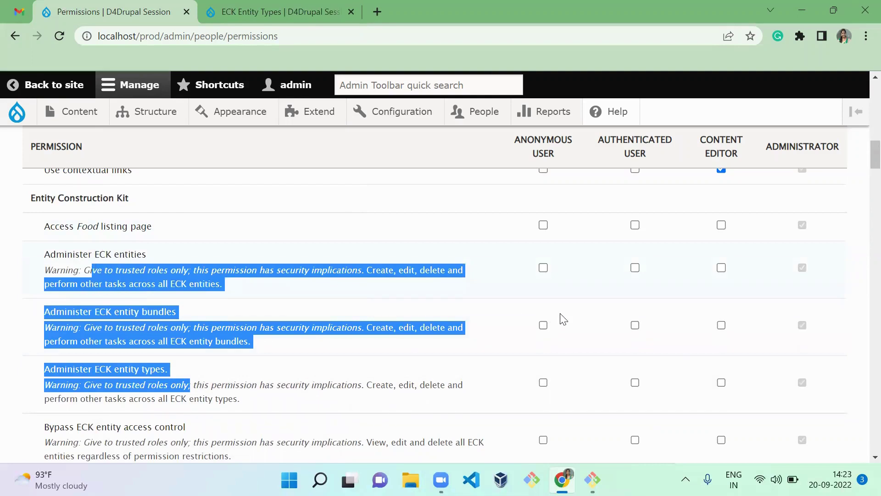
pyautogui.click(401, 397)
# Step: Examine the create, delete, edit and view permissions for Food entities in the Entity Construction Kit section
pyautogui.scroll(-2, 399, 395)
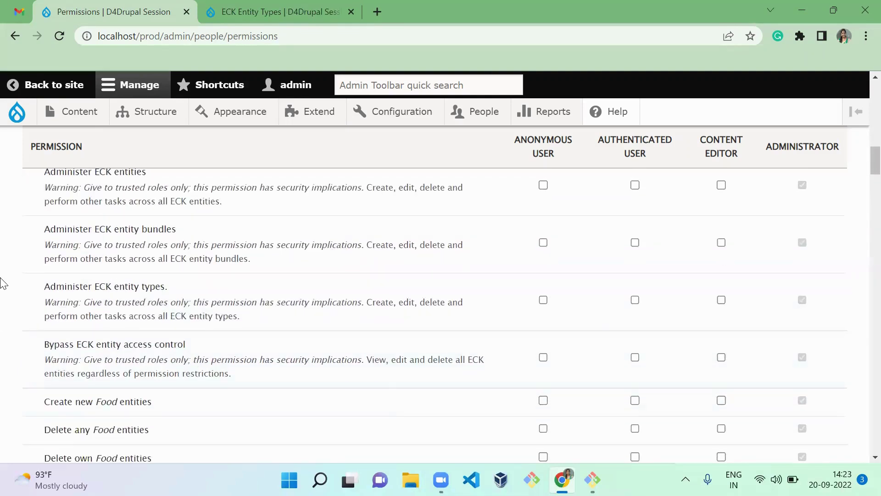
pyautogui.scroll(-4, 2, 282)
pyautogui.scroll(1, 2, 282)
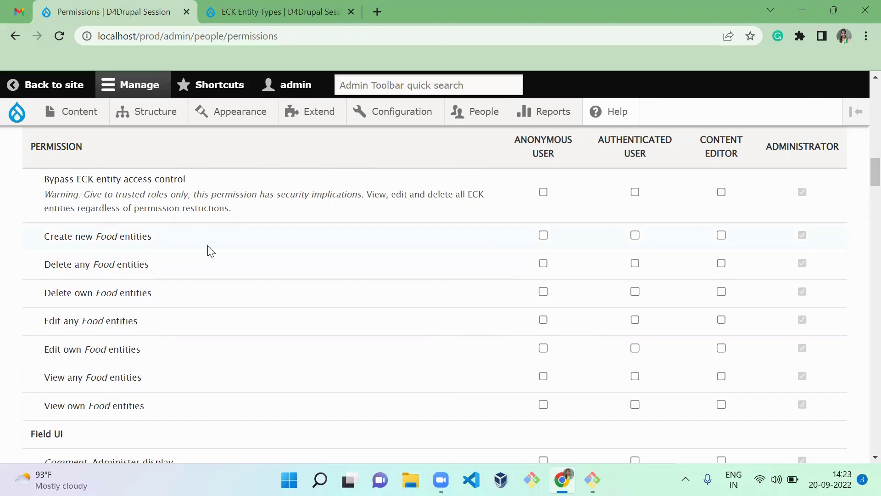
pyautogui.doubleClick(130, 238)
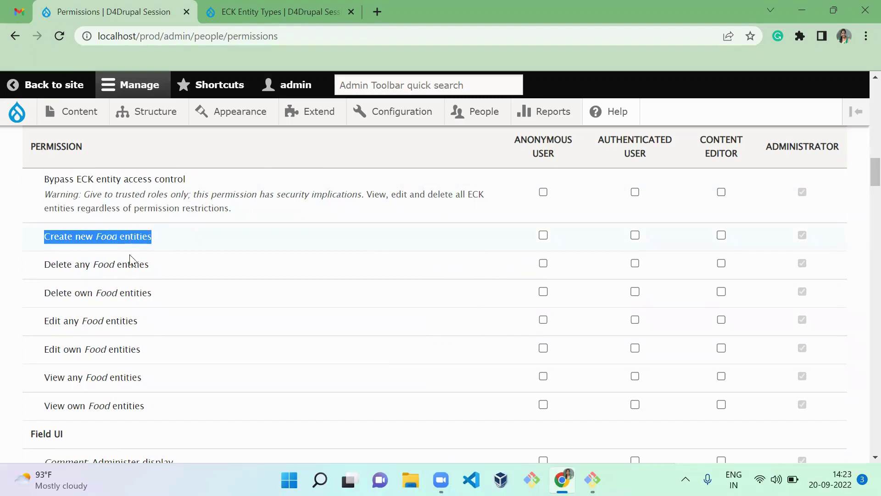
pyautogui.doubleClick(131, 265)
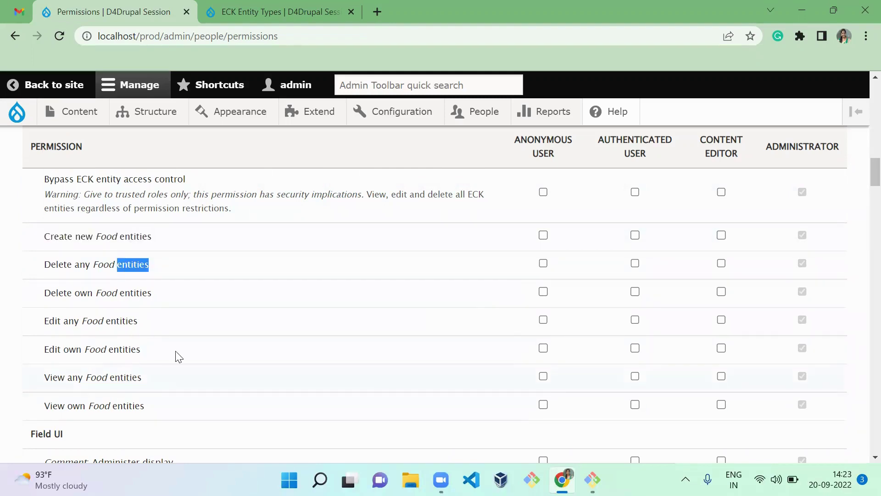
pyautogui.click(324, 291)
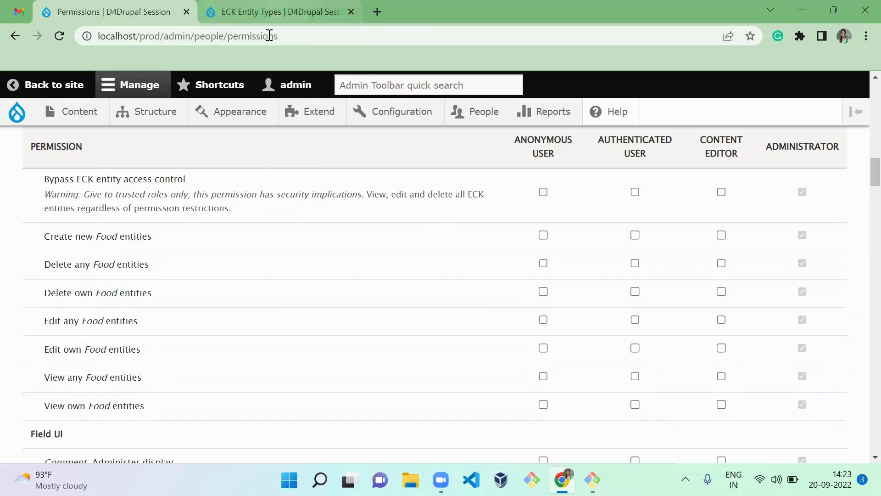
# Step: Open the Veg Noodles page from the Food entity type's content list
pyautogui.click(269, 13)
pyautogui.click(587, 281)
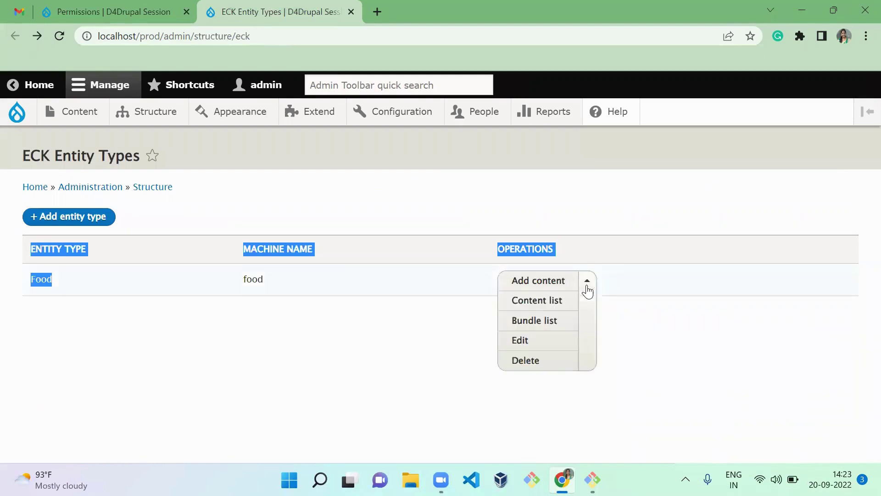
pyautogui.click(539, 305)
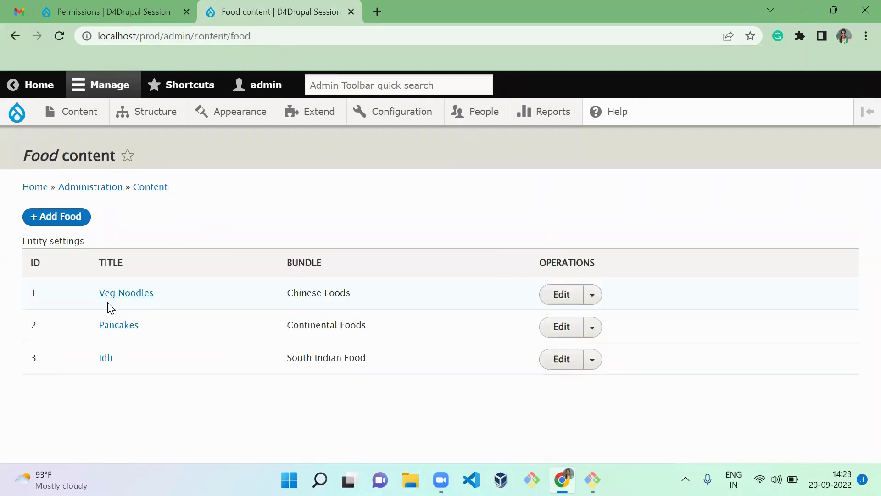
pyautogui.click(120, 296)
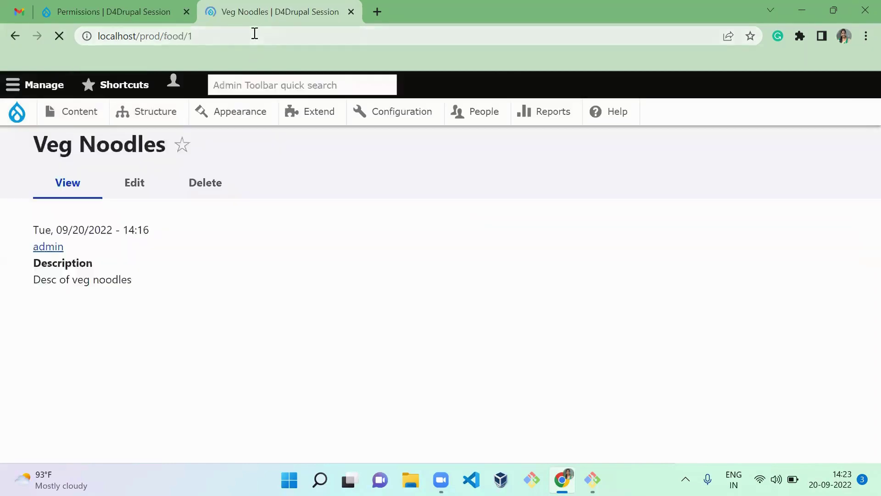
# Step: Load the Veg Noodles page address in a new incognito window to test anonymous access, and return to the admin window
pyautogui.click(255, 34)
pyautogui.hotkey('ctrl', 'c')
pyautogui.hotkey('ctrl', 'shift', 'n')
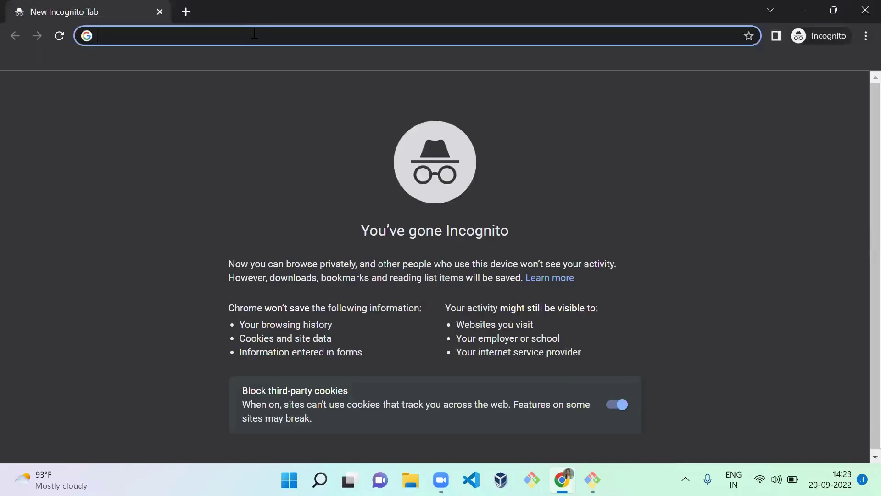
pyautogui.hotkey('ctrl', 'v')
pyautogui.press('Return')
pyautogui.hotkey('alt', 'Tab')
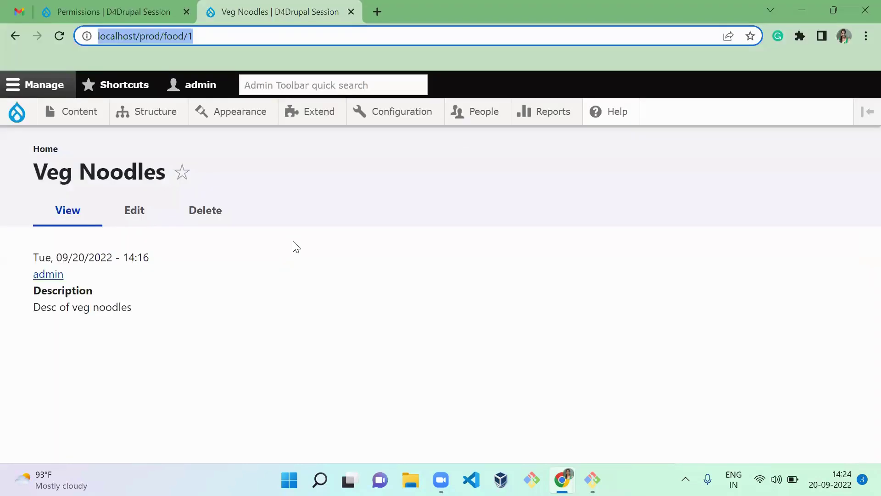
# Step: Grant anonymous users the View any Food entities and View own Food entities permissions and save the permissions
pyautogui.click(90, 6)
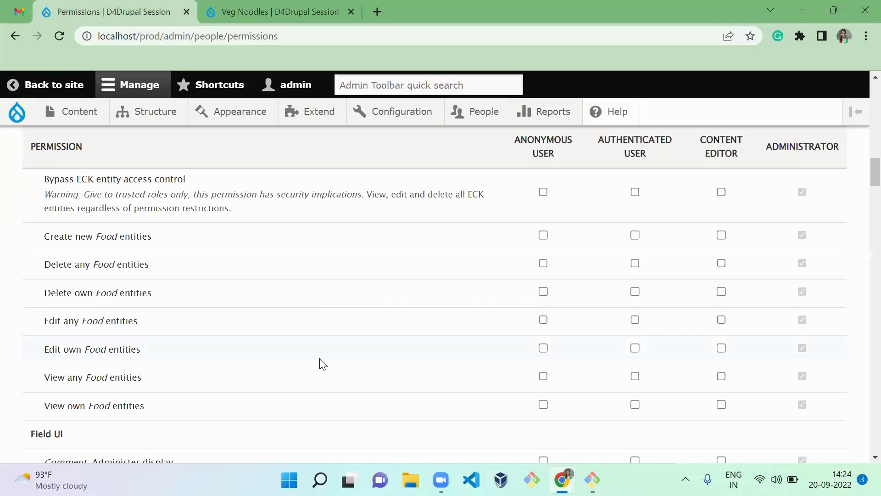
pyautogui.click(544, 377)
pyautogui.click(543, 404)
pyautogui.scroll(-20, 860, 380)
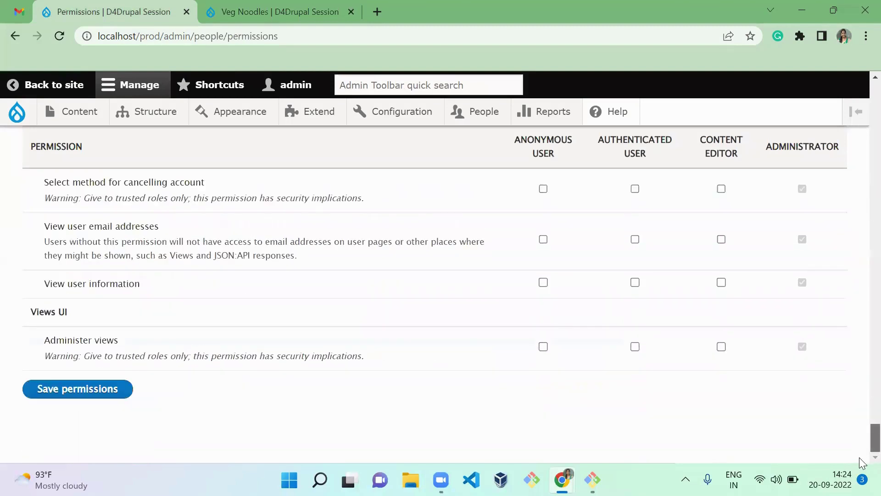
pyautogui.click(120, 388)
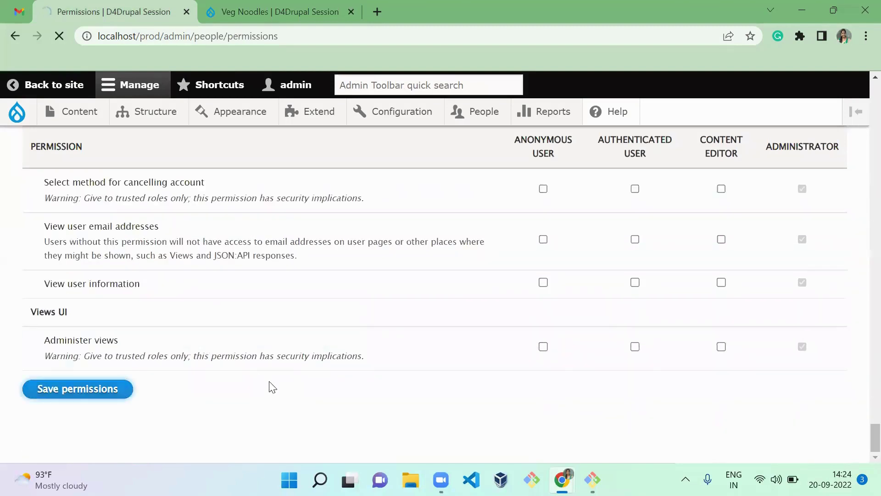
# Step: Reload the Veg Noodles page in the incognito window to recheck anonymous access, and return to the permissions page
pyautogui.hotkey('alt', 'Tab')
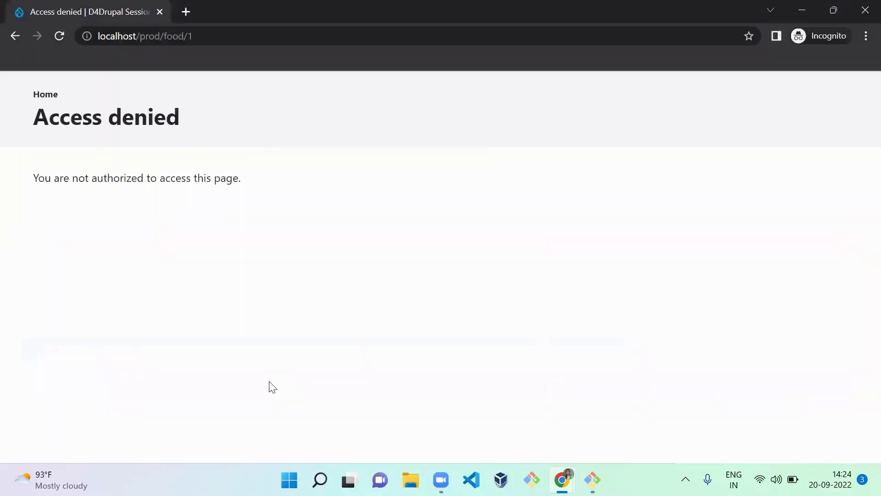
pyautogui.press('F5')
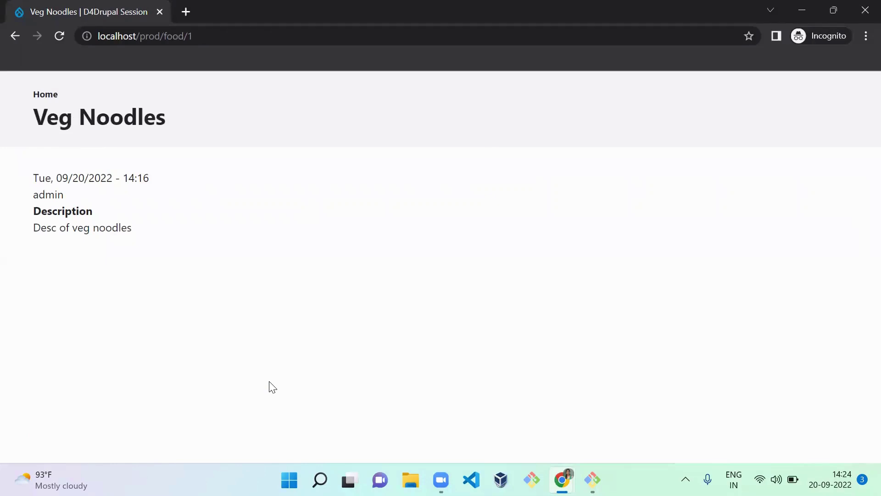
pyautogui.hotkey('alt', 'Tab')
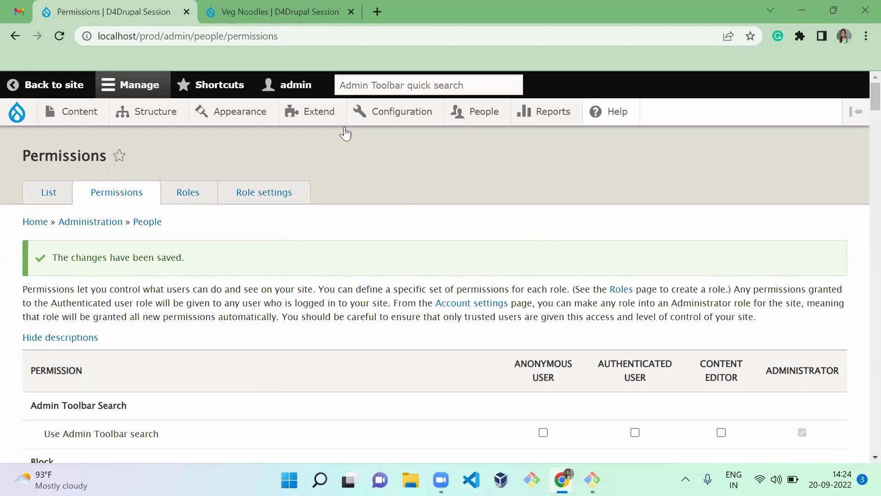
# Step: Open the configuration synchronization export page for a single item
pyautogui.moveTo(406, 117)
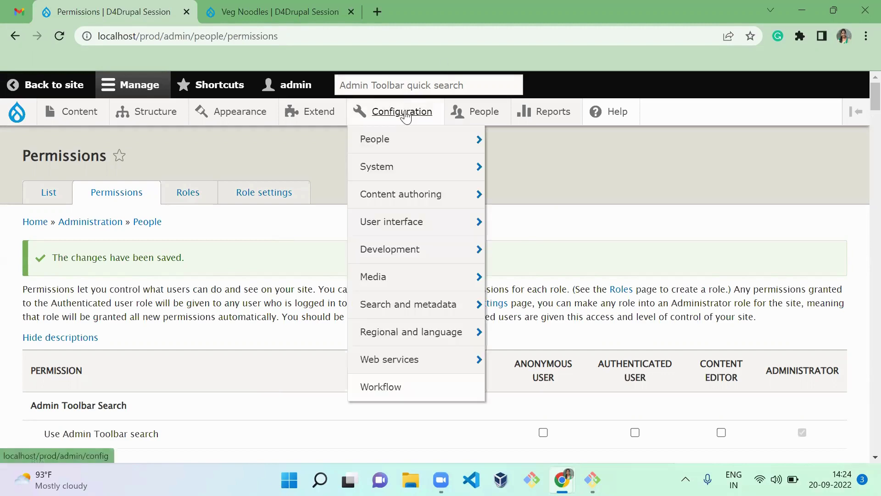
pyautogui.moveTo(421, 255)
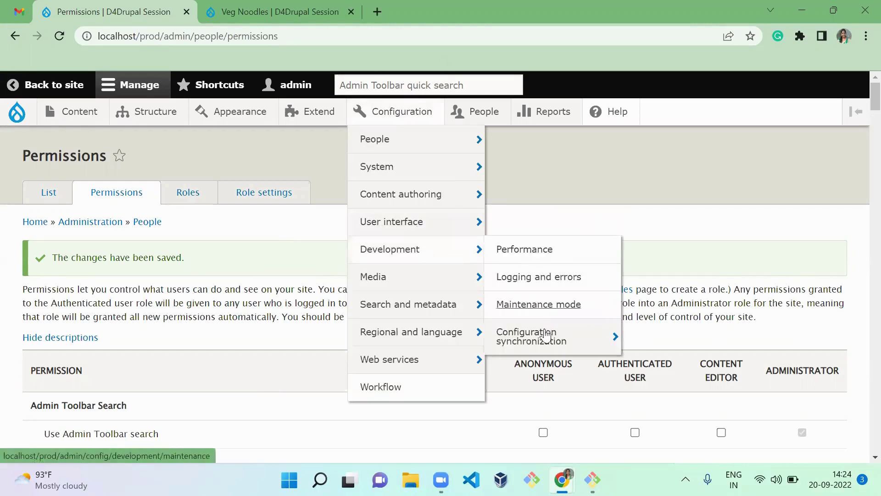
pyautogui.moveTo(545, 342)
pyautogui.click(659, 376)
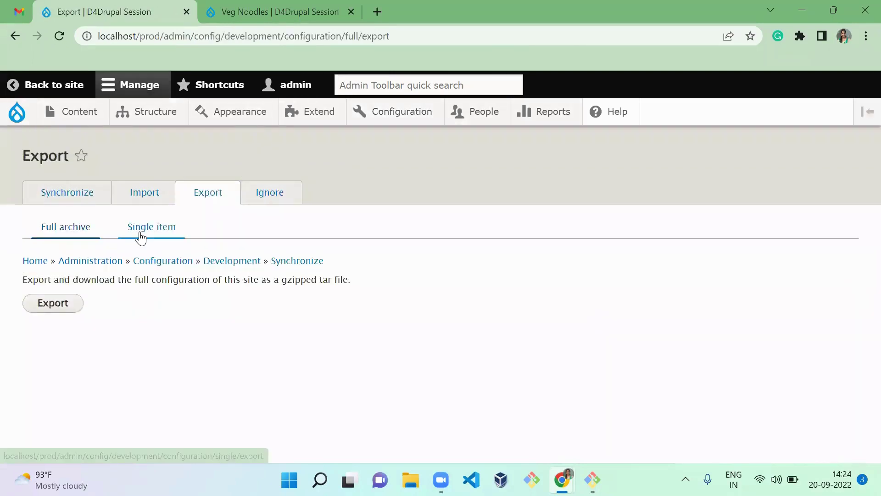
pyautogui.click(140, 237)
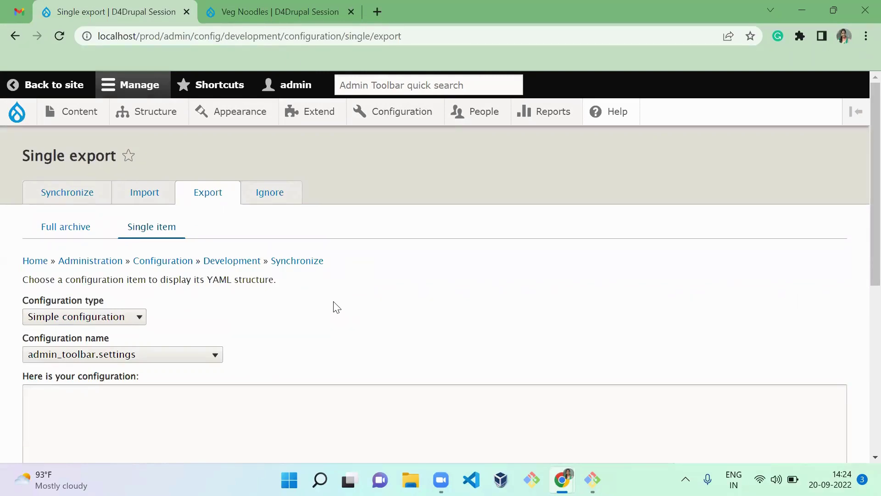
# Step: View the ECK entity types page in the Veg Noodles tab and return to the single export page
pyautogui.click(292, 20)
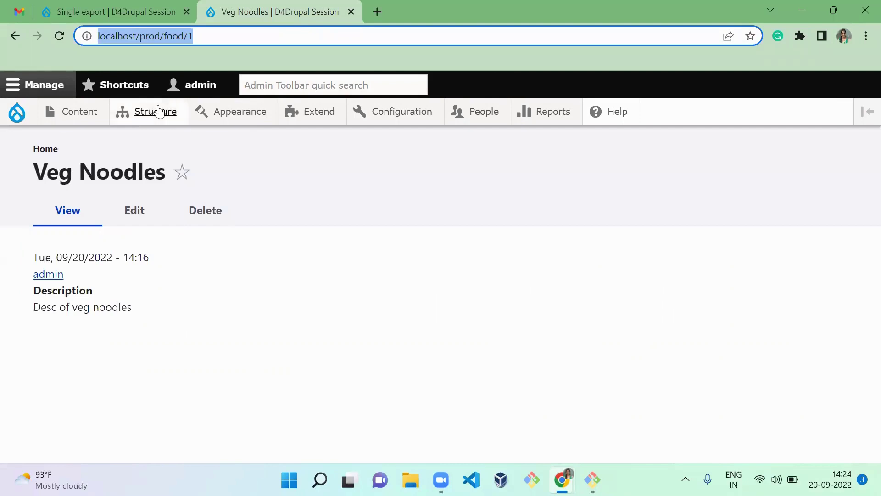
pyautogui.moveTo(158, 111)
pyautogui.click(168, 277)
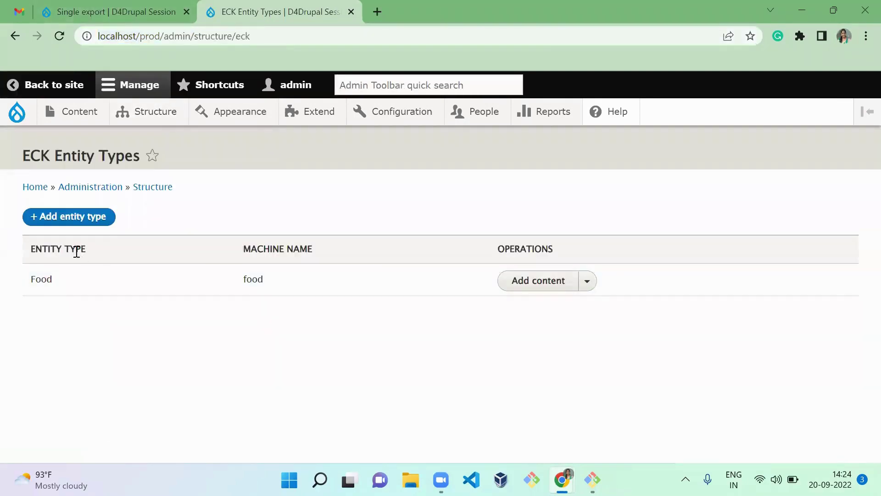
pyautogui.click(105, 7)
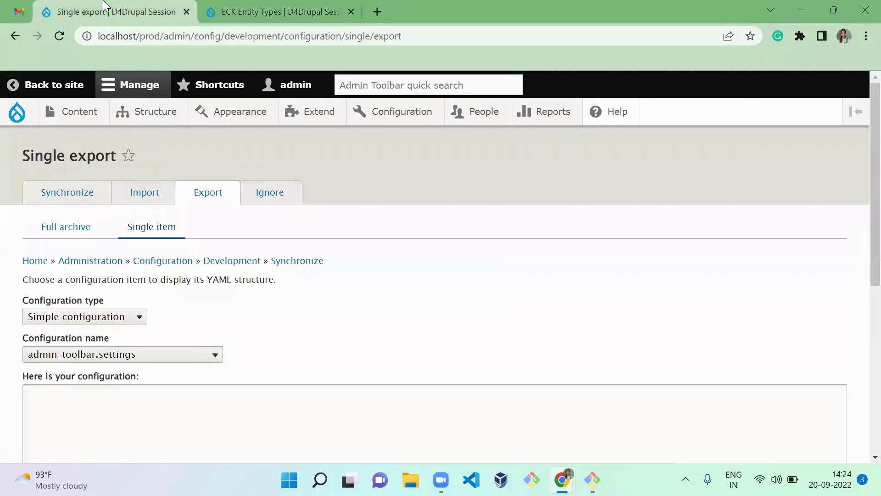
# Step: Display the export configuration for the ECK entity type Food (food) and review its YAML and file name
pyautogui.click(115, 329)
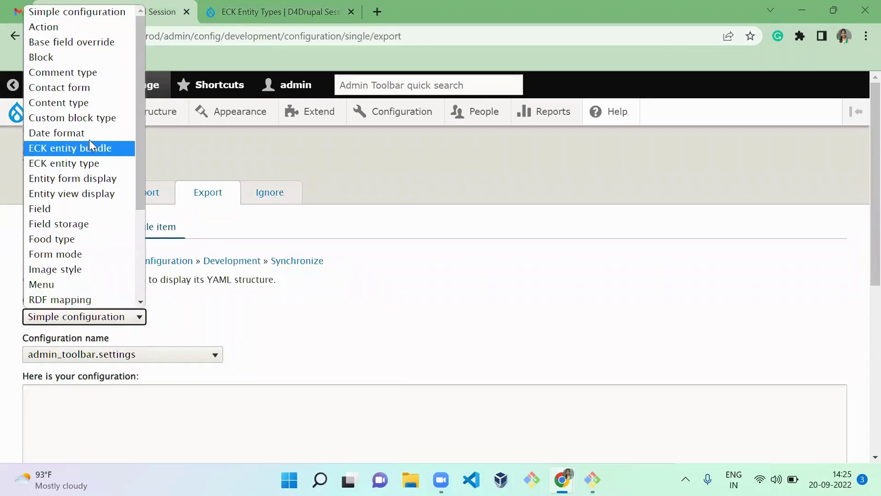
pyautogui.click(89, 164)
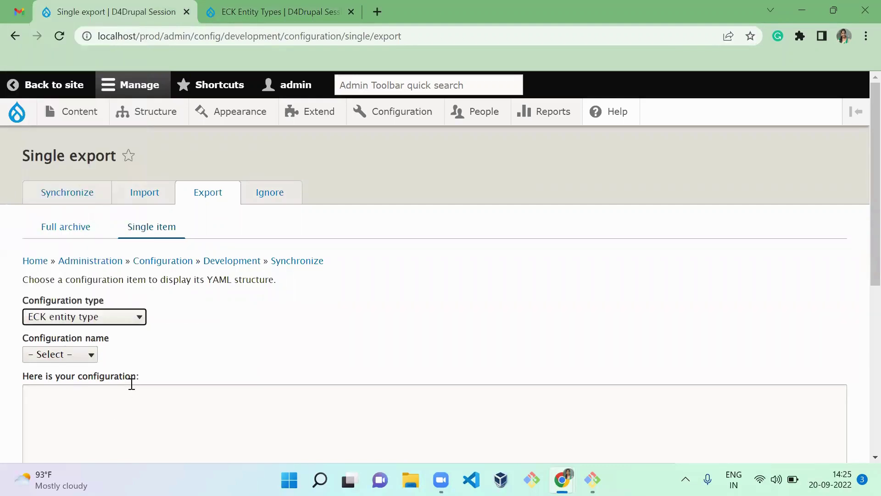
pyautogui.click(92, 355)
pyautogui.click(68, 385)
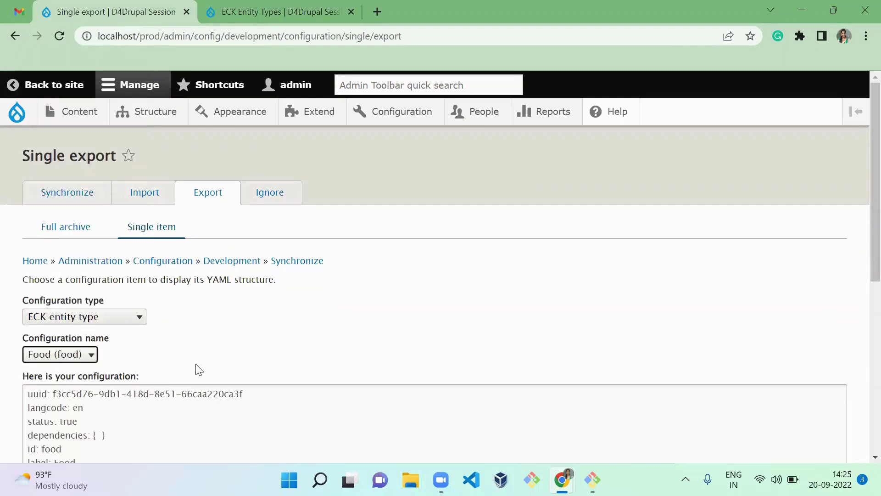
pyautogui.scroll(-6, 861, 349)
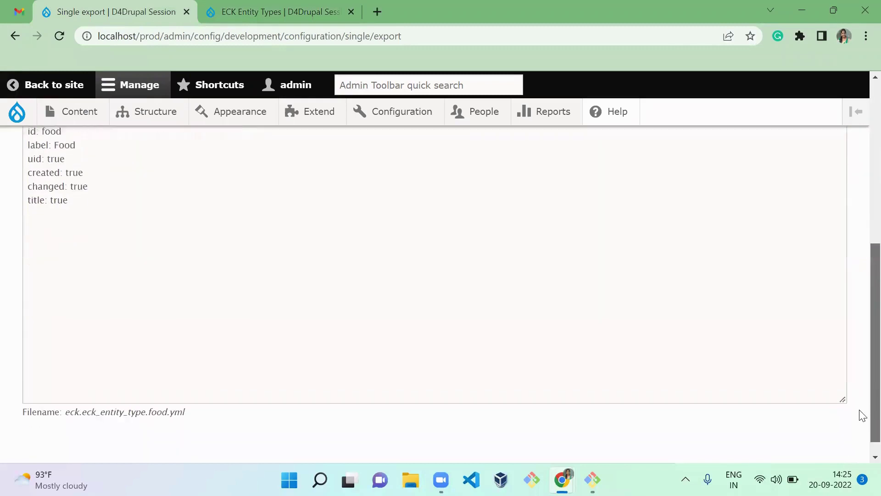
# Step: Highlight the Food entity type's exported YAML, and open the Food bundle list from the ECK entity types page
pyautogui.scroll(3, 861, 413)
pyautogui.moveTo(430, 395); pyautogui.dragTo(159, 254)
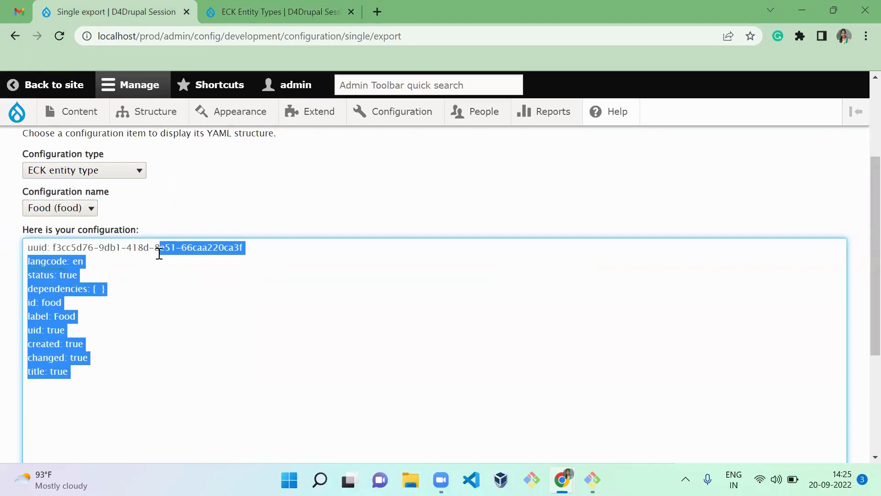
pyautogui.click(240, 37)
pyautogui.hotkey('ctrl', 'Tab')
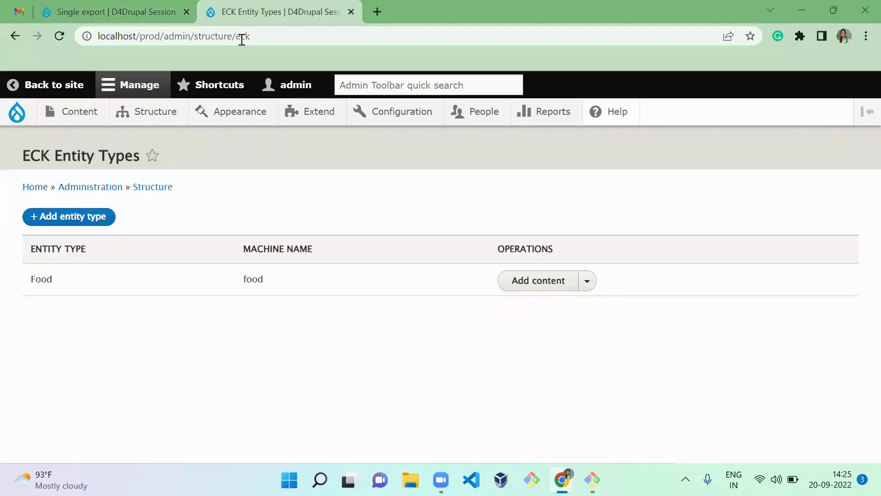
pyautogui.click(588, 279)
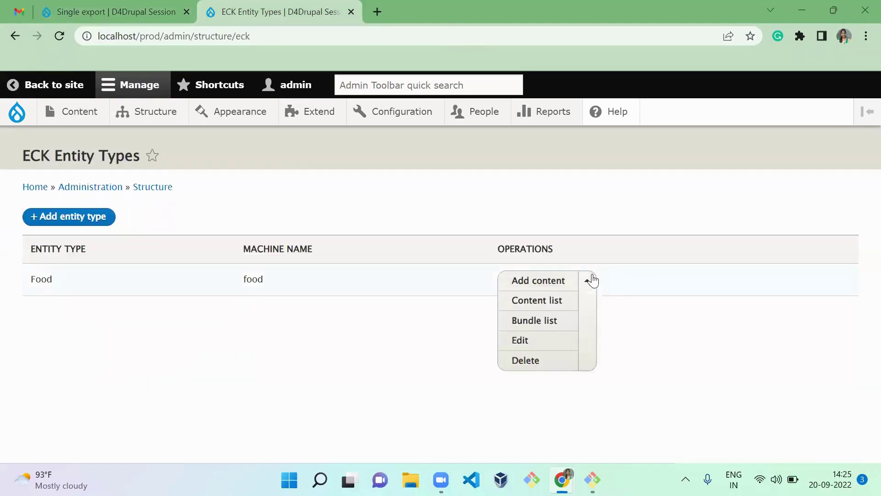
pyautogui.click(532, 320)
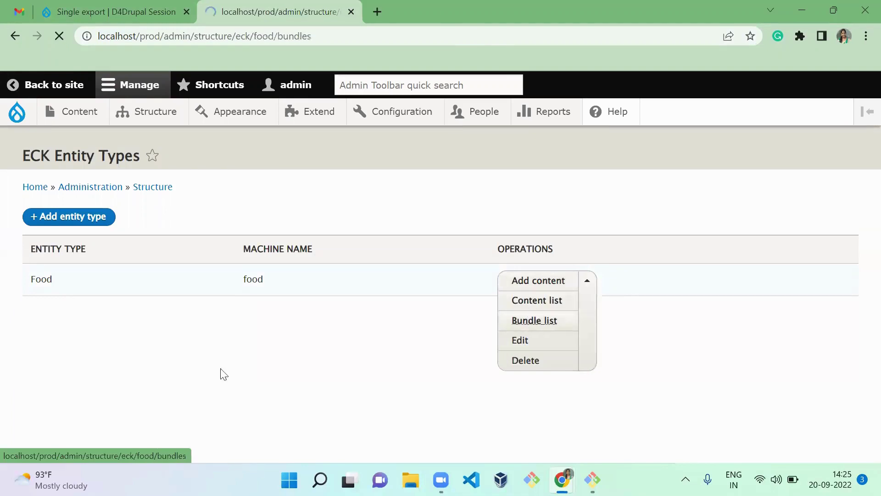
# Step: On the single export page, display the Food type configuration for Chinese Foods (chinese_foods) and select its whole YAML
pyautogui.click(113, 12)
pyautogui.click(84, 170)
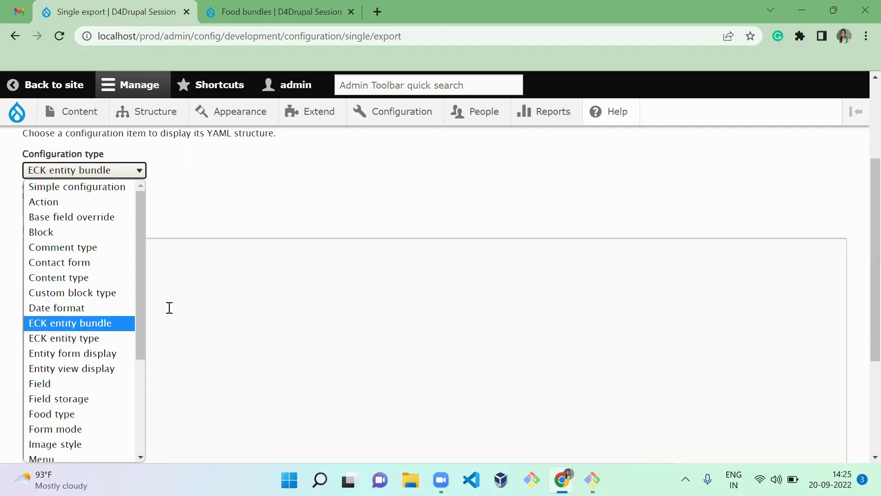
pyautogui.click(75, 418)
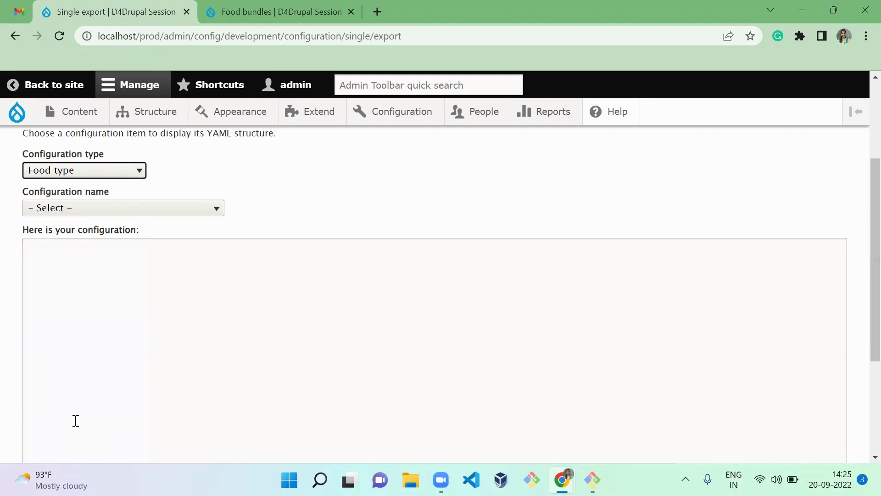
pyautogui.click(134, 207)
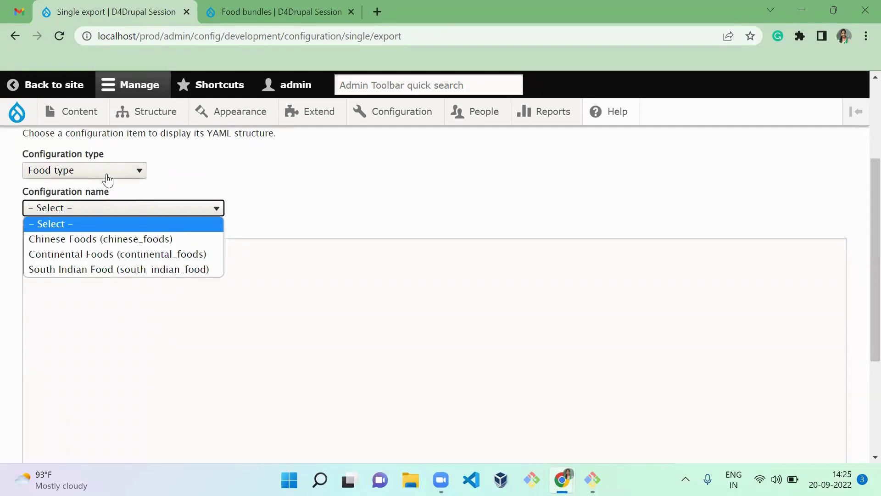
pyautogui.click(91, 173)
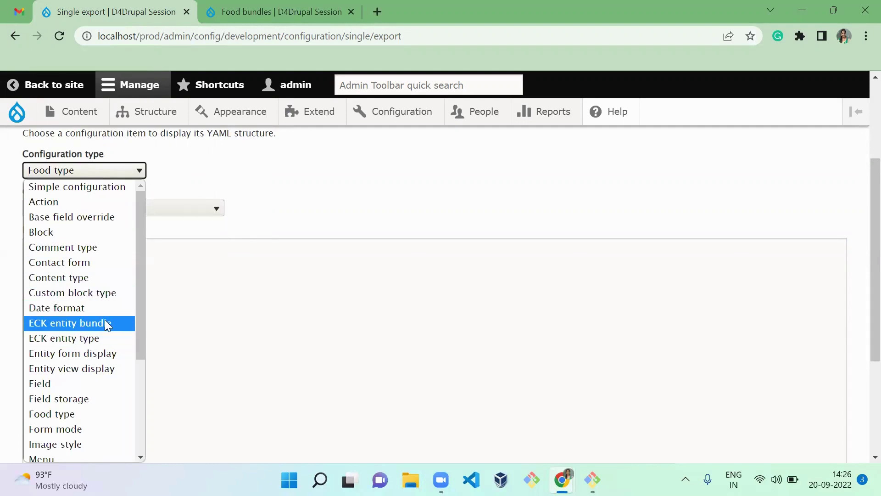
pyautogui.click(186, 210)
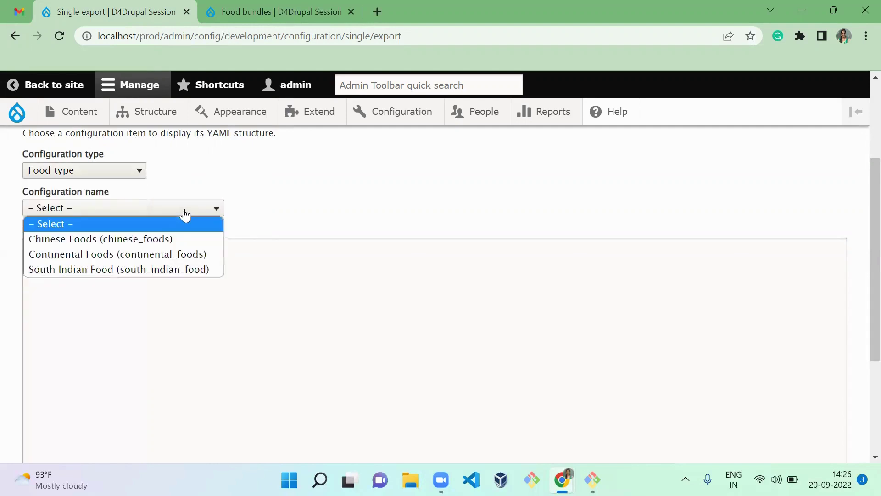
pyautogui.click(158, 237)
pyautogui.click(154, 407)
pyautogui.hotkey('ctrl', 'a')
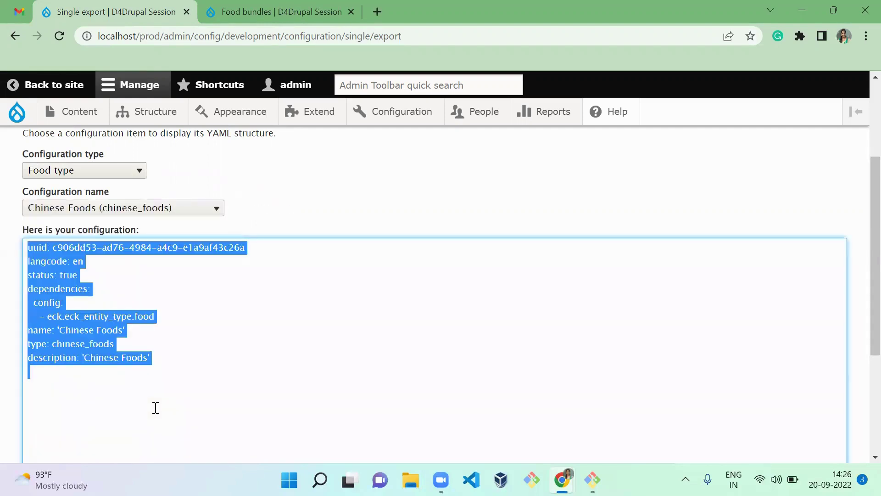
pyautogui.click(183, 359)
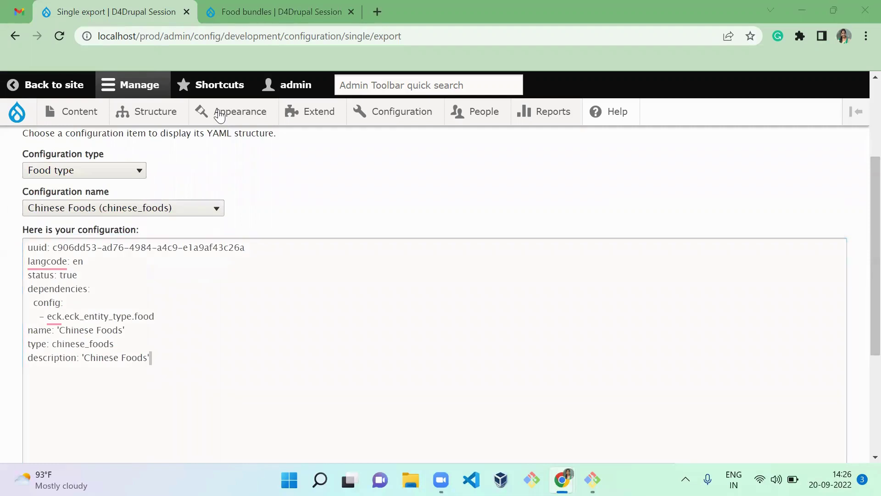
# Step: View the manage fields page of the Chinese Foods bundle and return to the single export page
pyautogui.hotkey('ctrl', 'Tab')
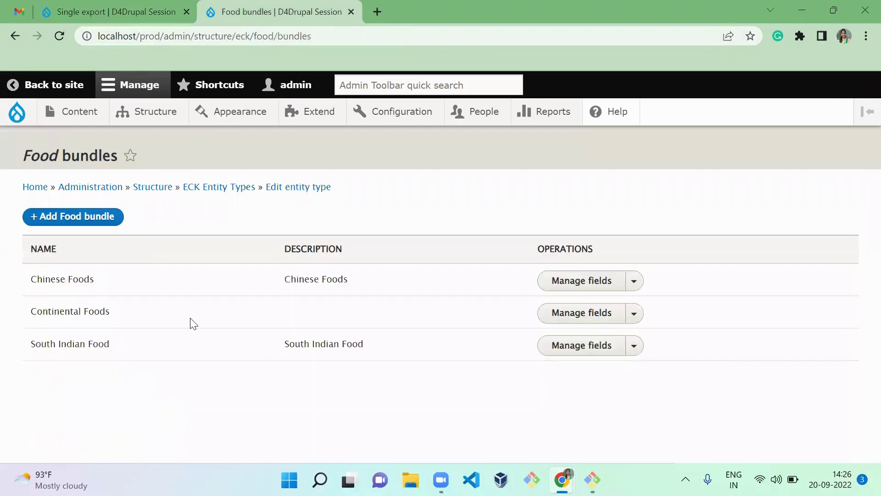
pyautogui.click(604, 291)
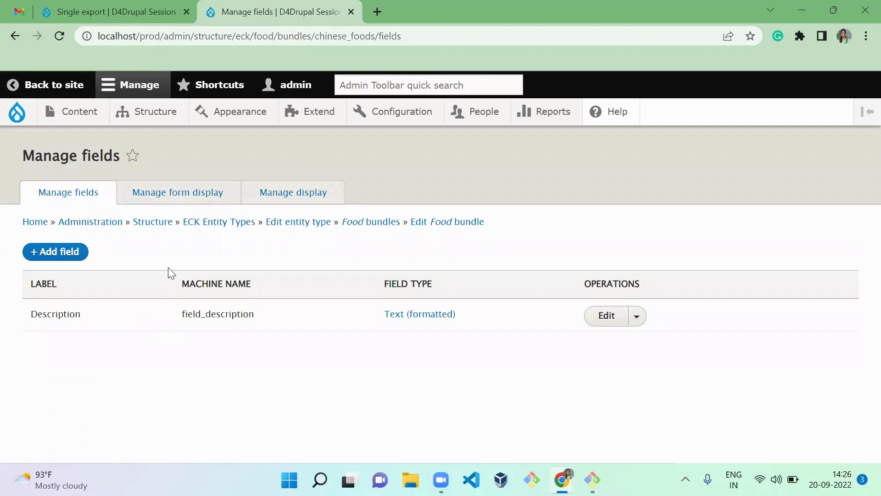
pyautogui.click(169, 7)
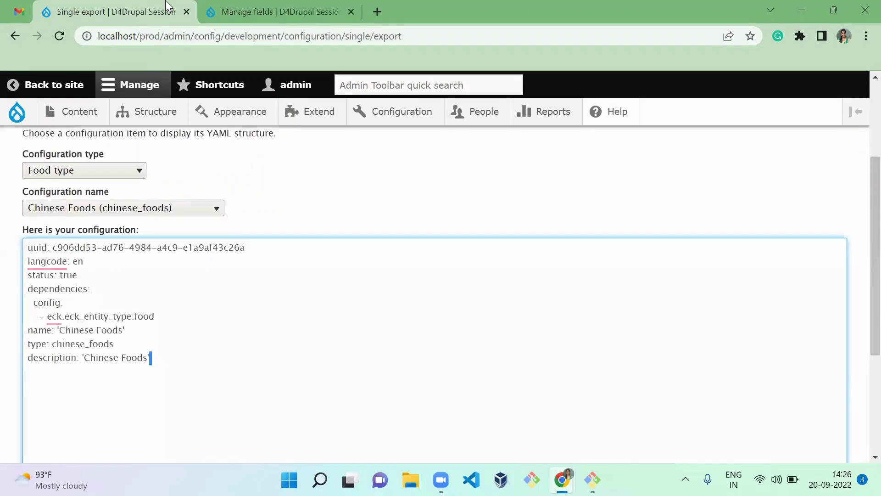
# Step: Display the Field storage export configuration for food.field_description and review its YAML and file name
pyautogui.click(94, 169)
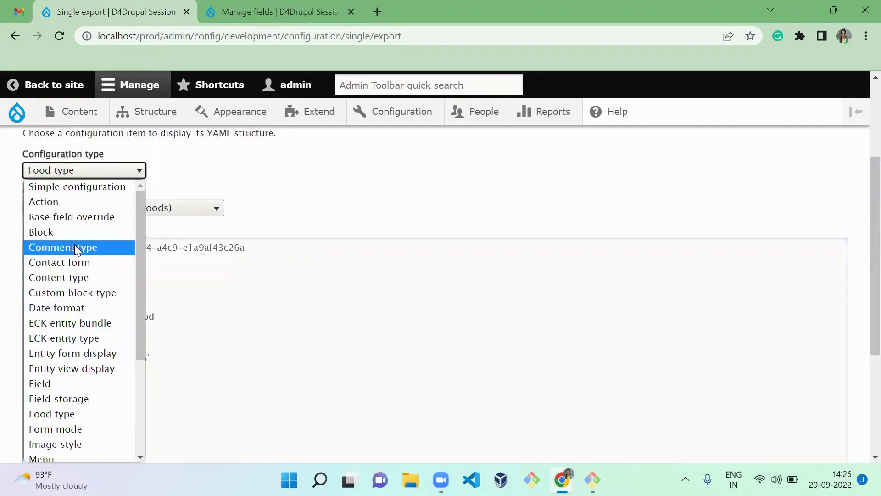
pyautogui.write('f')
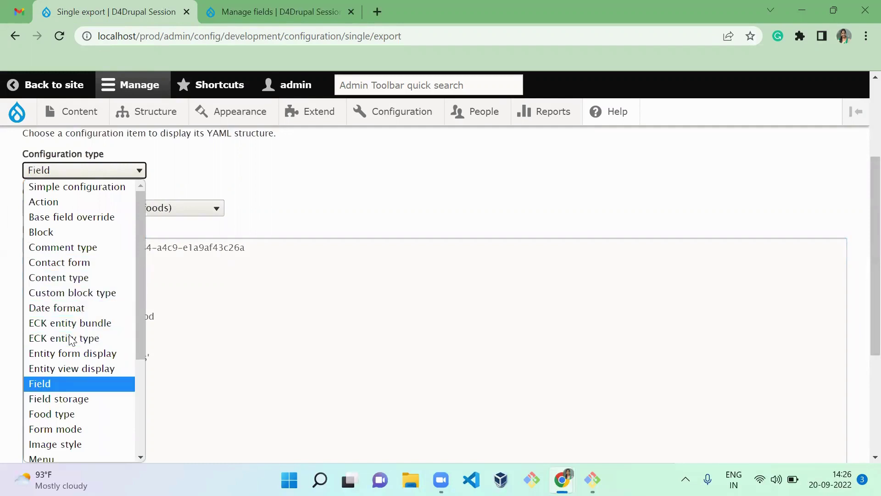
pyautogui.press('Down')
pyautogui.press('Return')
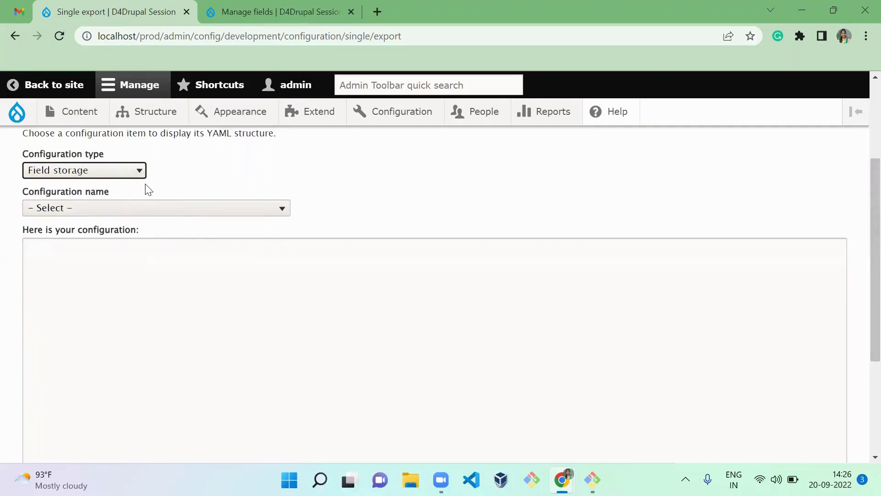
pyautogui.click(169, 209)
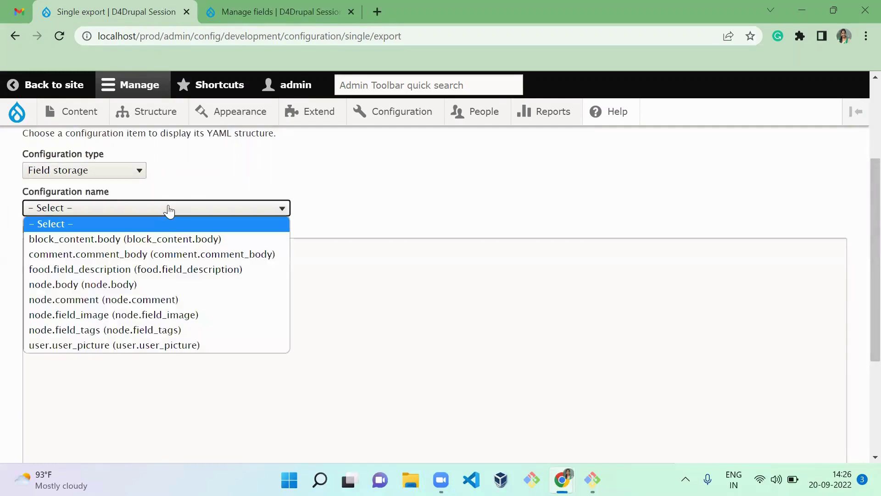
pyautogui.click(132, 270)
pyautogui.click(258, 465)
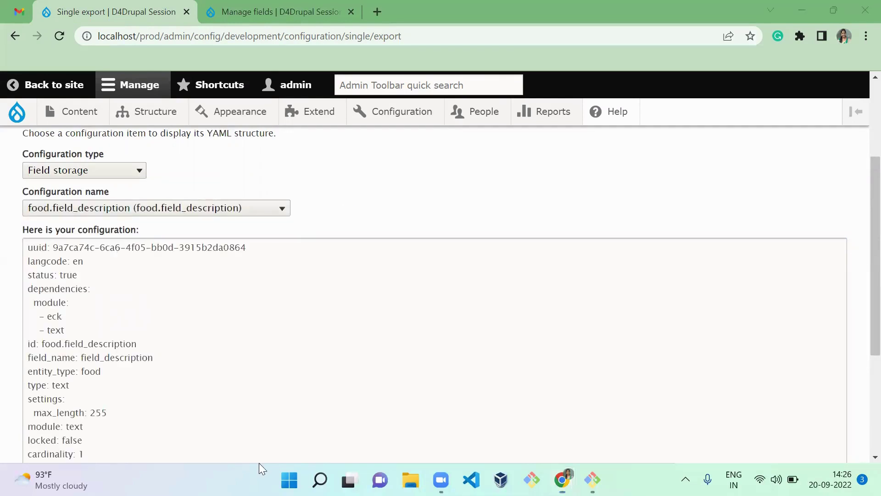
pyautogui.scroll(-5, 861, 275)
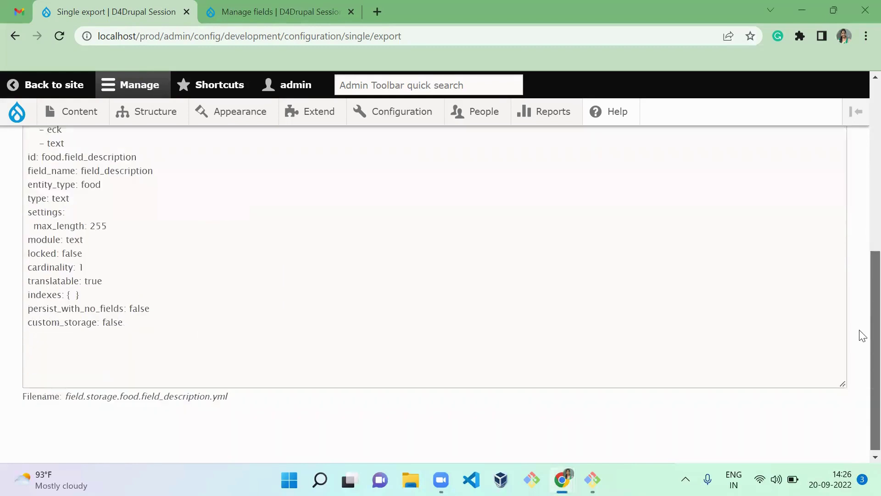
pyautogui.scroll(5, 860, 257)
# Step: Display the Field export configuration for Description (food.chinese_foods.field_description) and review its YAML
pyautogui.click(127, 251)
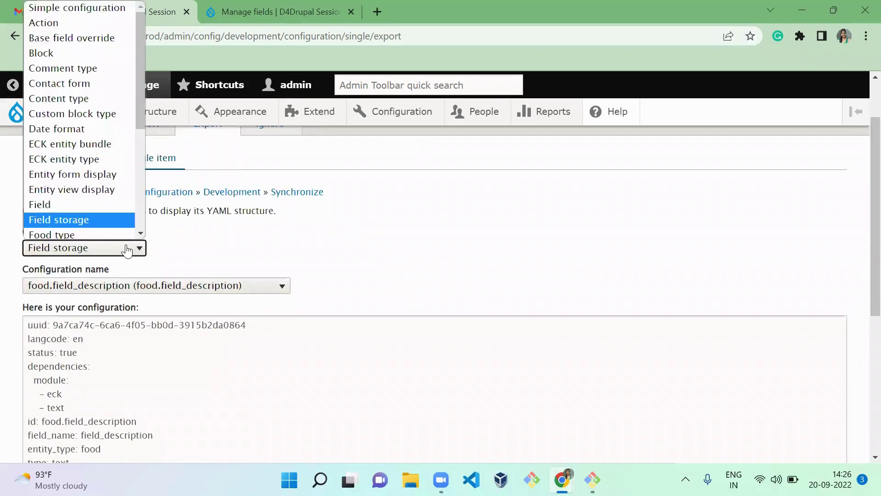
pyautogui.click(81, 201)
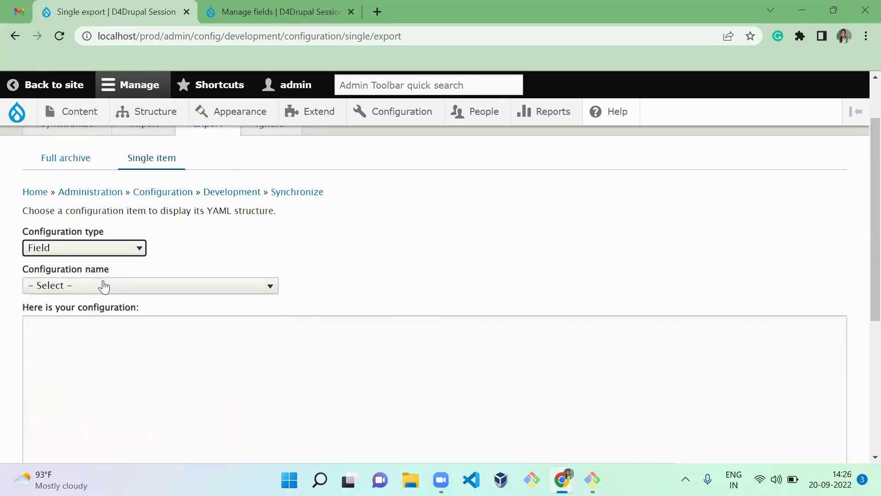
pyautogui.click(104, 286)
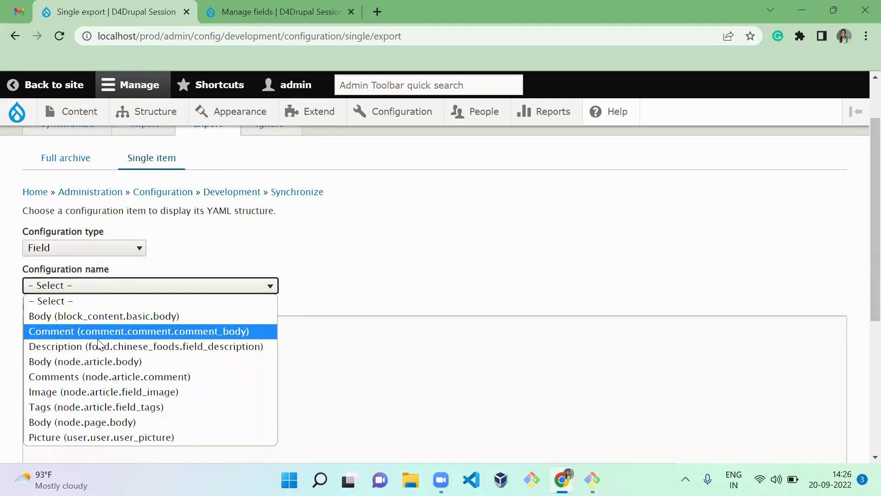
pyautogui.click(154, 351)
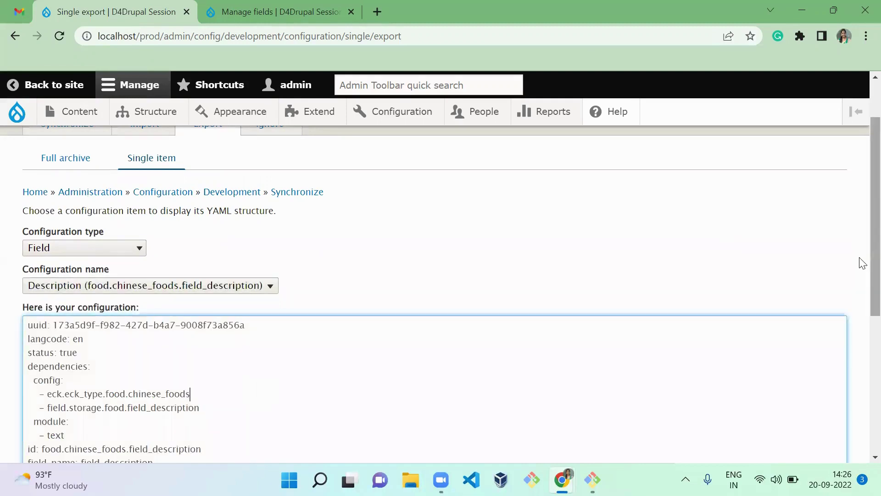
pyautogui.scroll(-4, 862, 234)
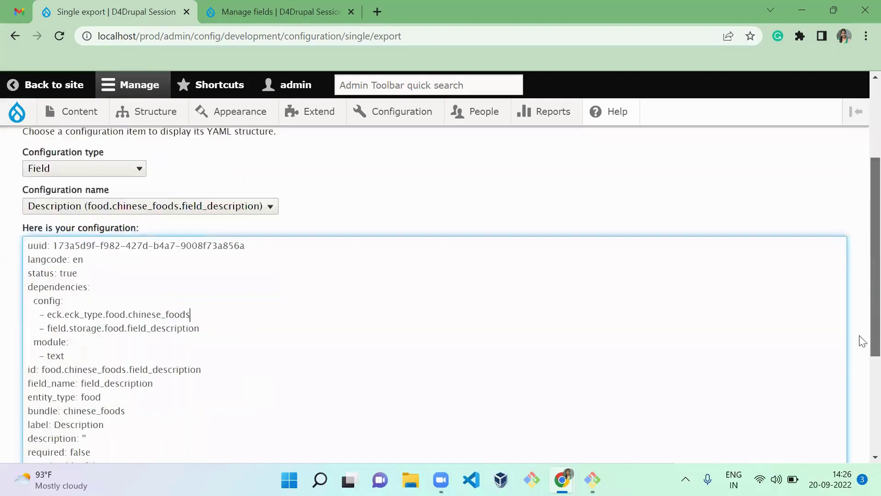
# Step: View the Chinese Foods bundle's fields and form display settings, and return to the single export page
pyautogui.click(268, 23)
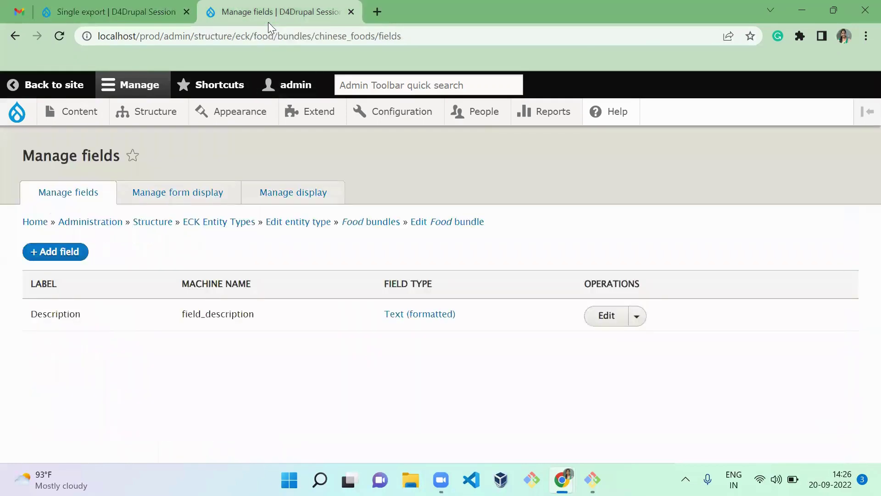
pyautogui.click(116, 10)
pyautogui.moveTo(862, 330); pyautogui.dragTo(862, 103)
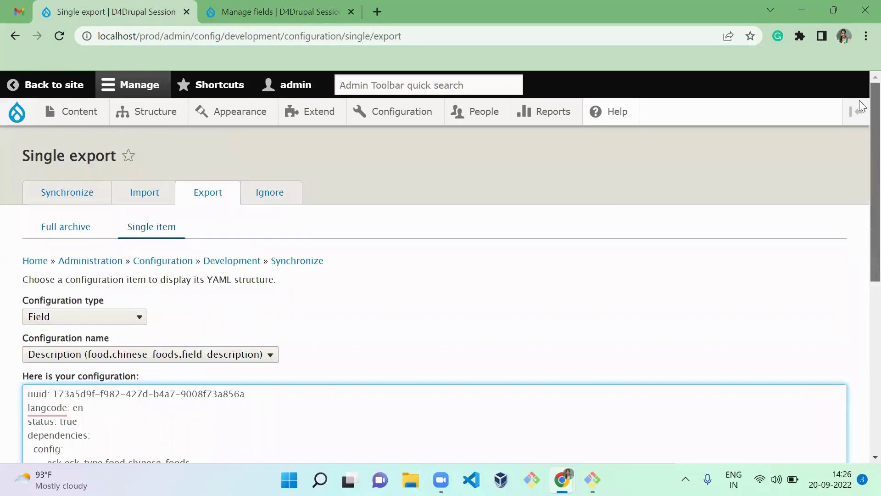
pyautogui.hotkey('ctrl', 'Tab')
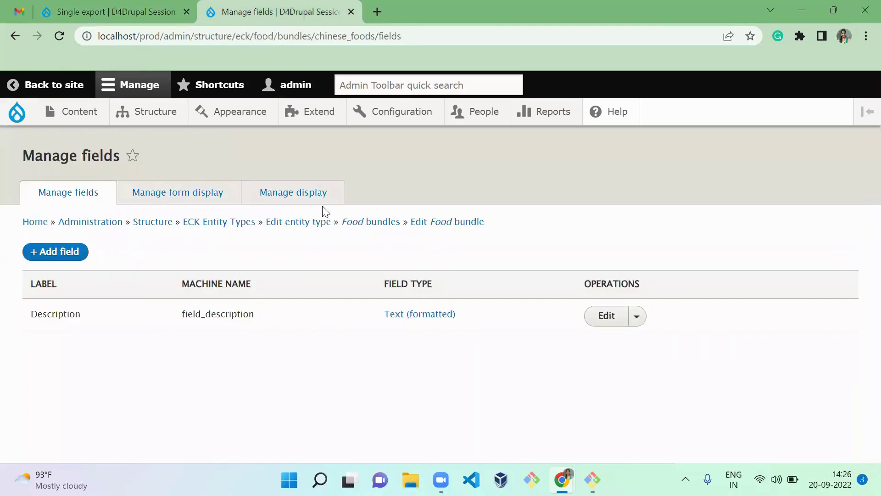
pyautogui.click(176, 192)
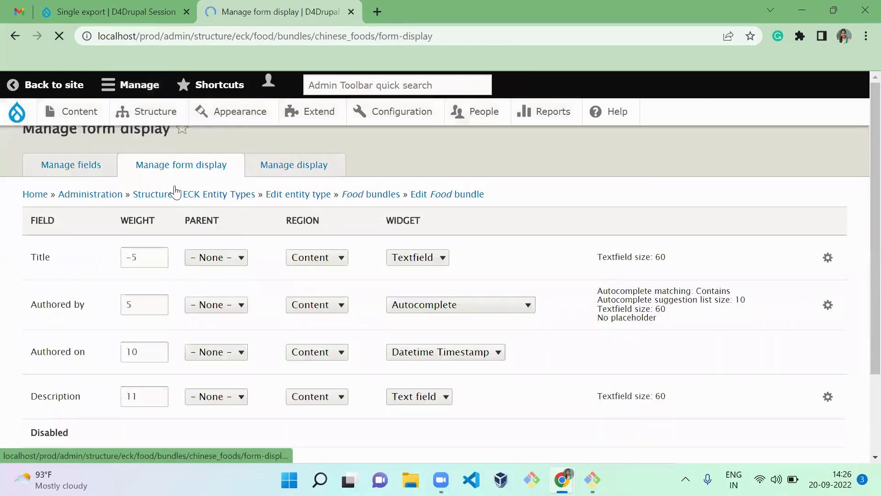
pyautogui.click(83, 8)
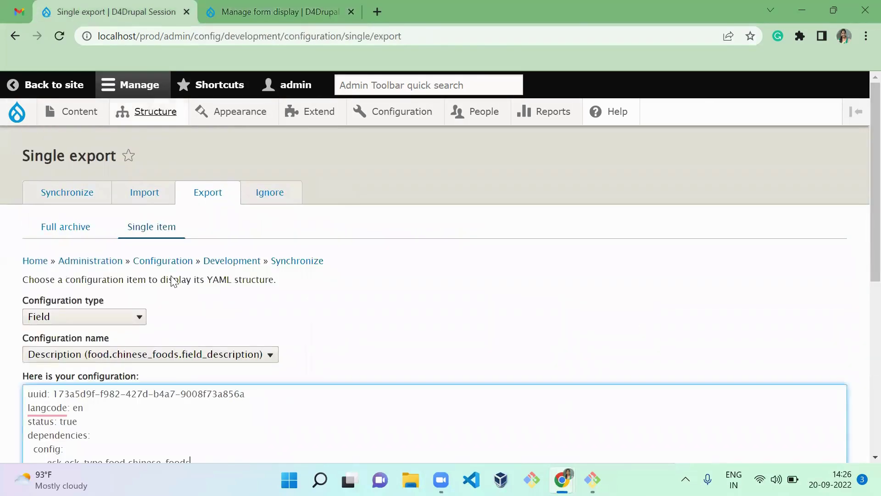
# Step: Display the Entity form display export configuration for food.chinese_foods.default and return to the bundle's form display page
pyautogui.click(122, 317)
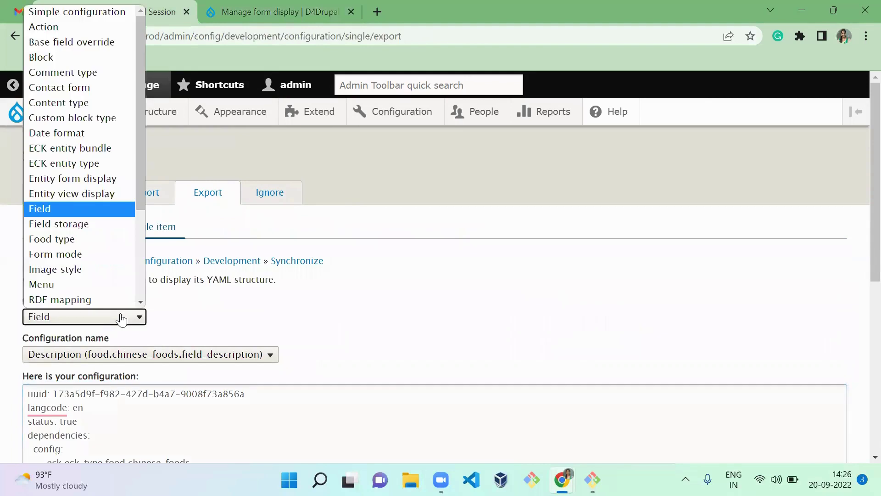
pyautogui.press('Up')
pyautogui.press('Up')
pyautogui.press('Return')
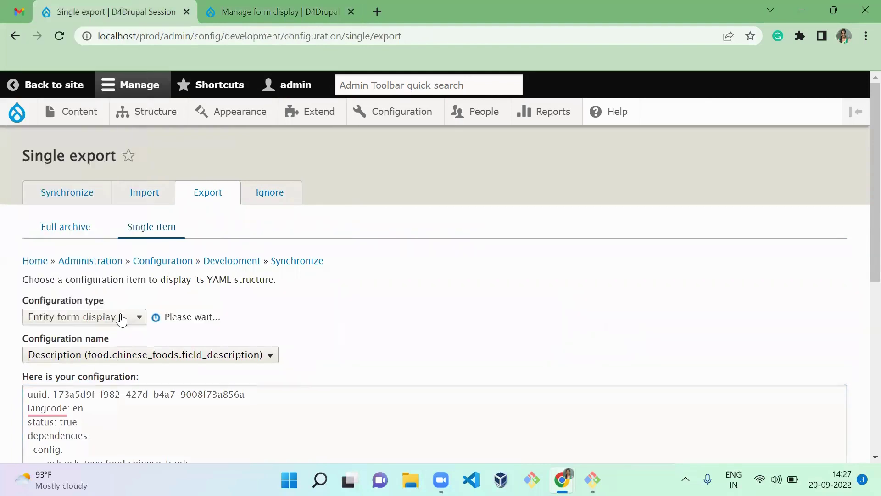
pyautogui.click(124, 363)
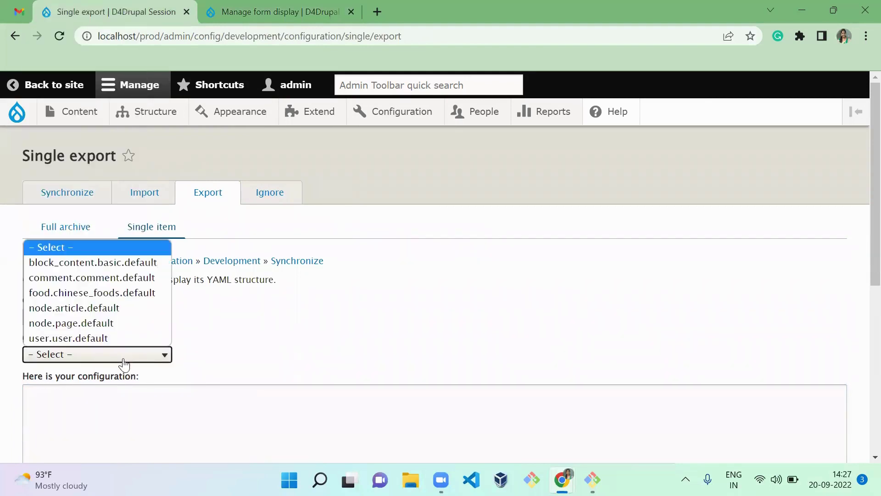
pyautogui.click(123, 294)
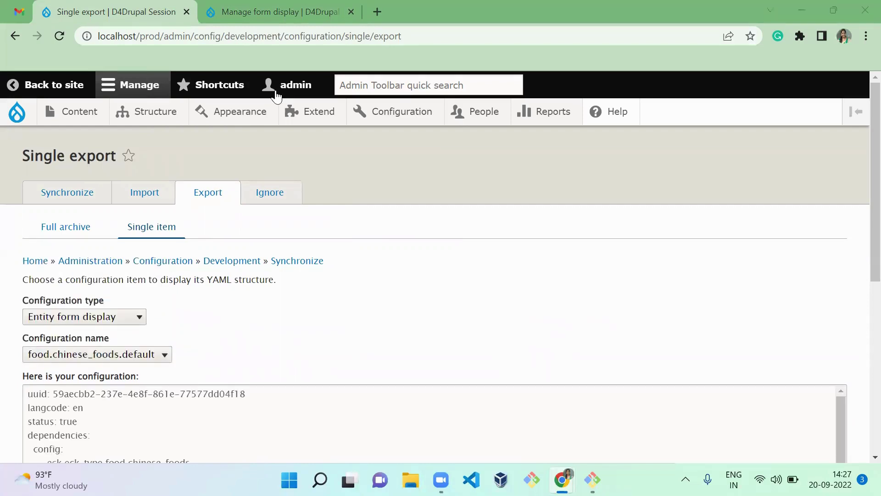
pyautogui.click(276, 11)
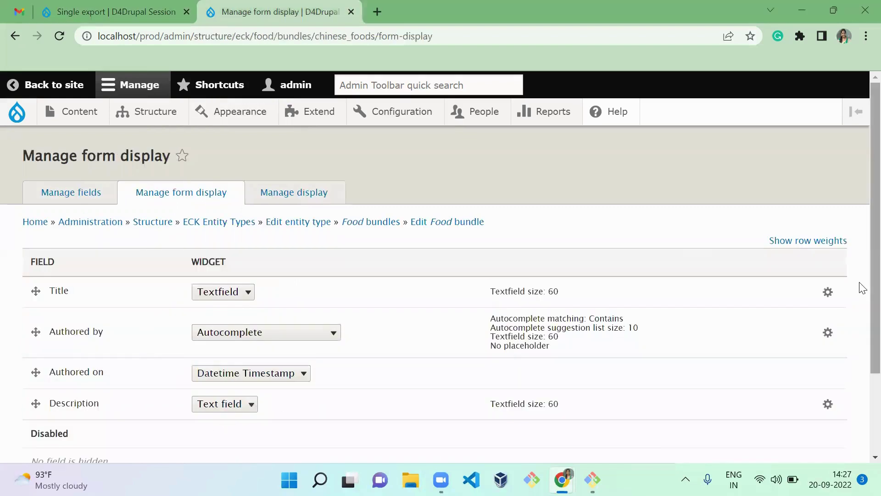
# Step: Review the Chinese Foods bundle's form display widgets, including Description, and return to the single export page
pyautogui.scroll(-3, 859, 244)
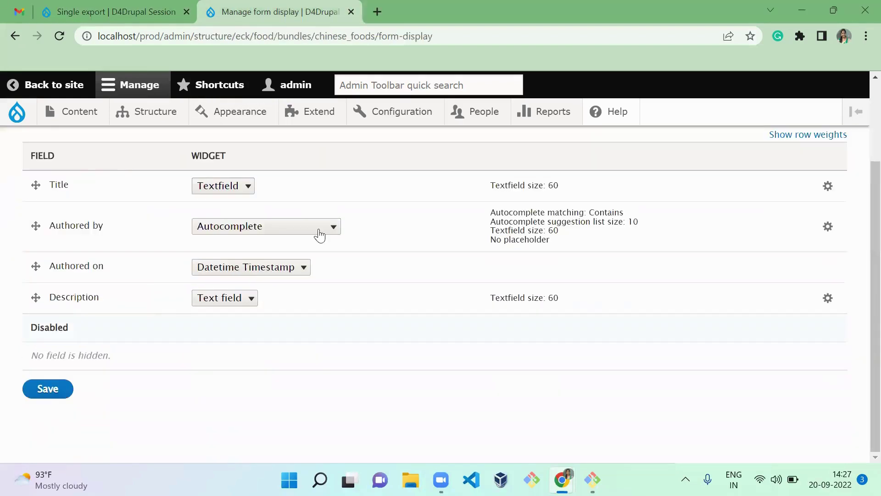
pyautogui.doubleClick(82, 297)
pyautogui.click(129, 10)
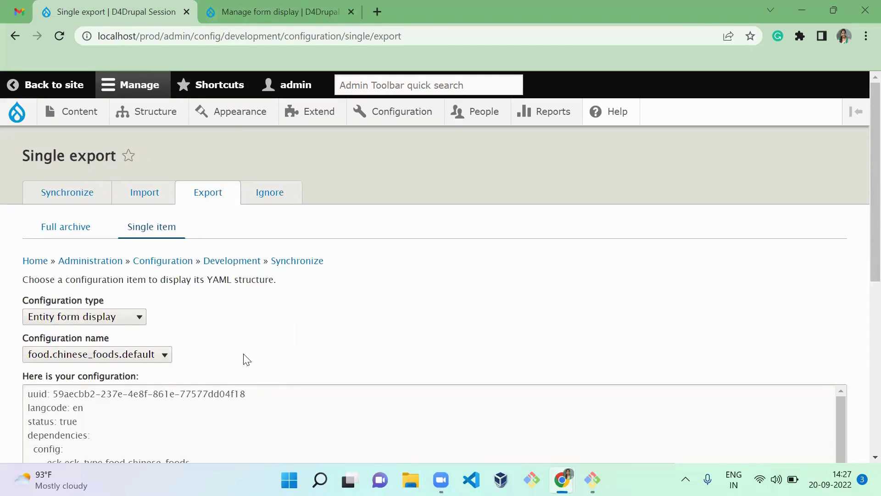
# Step: Display the Entity view display export configuration for food.chinese_foods.default and review its YAML
pyautogui.click(113, 321)
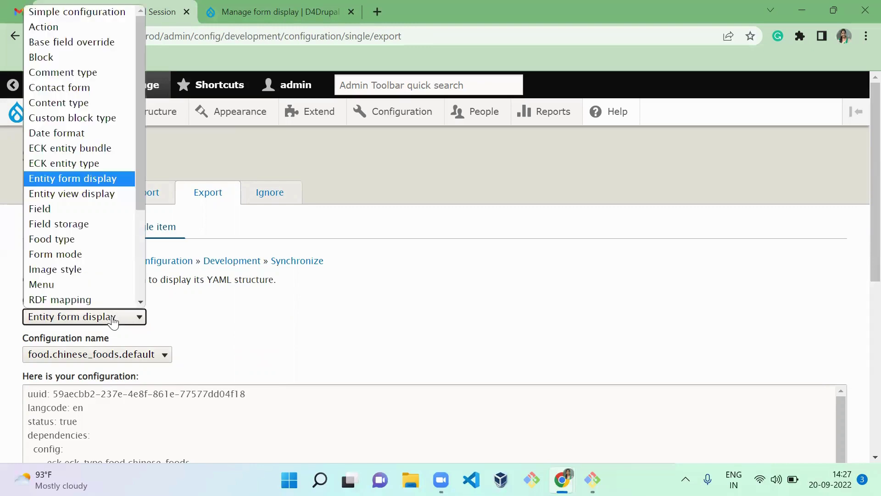
pyautogui.click(98, 195)
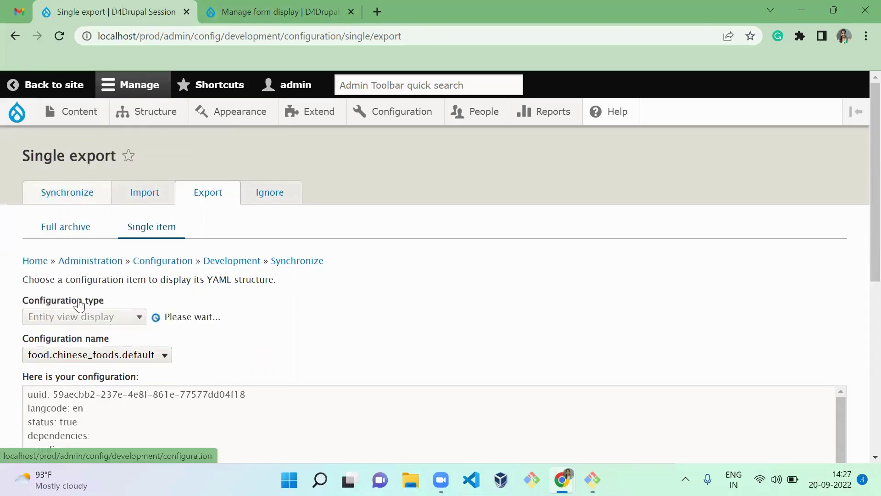
pyautogui.click(105, 361)
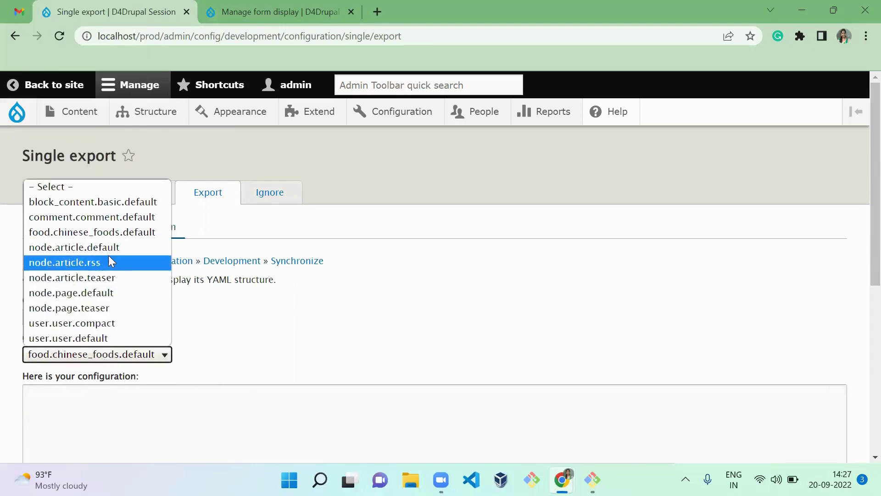
pyautogui.click(109, 260)
pyautogui.click(88, 356)
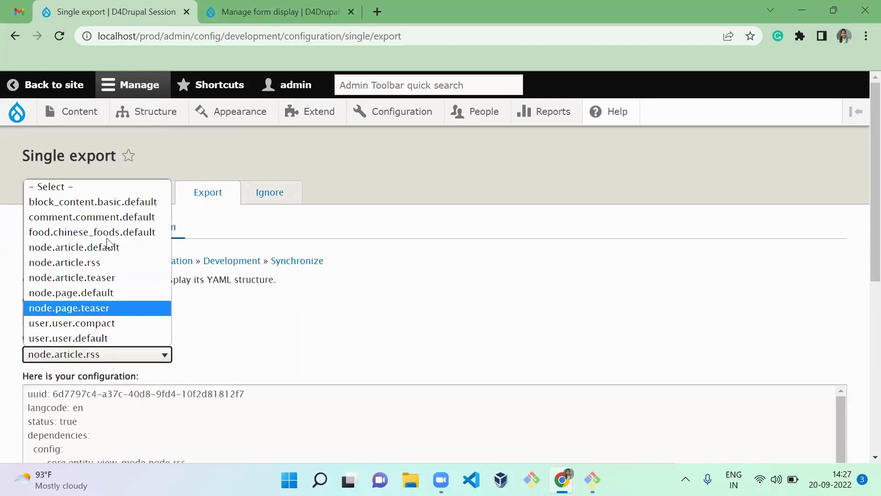
pyautogui.click(94, 230)
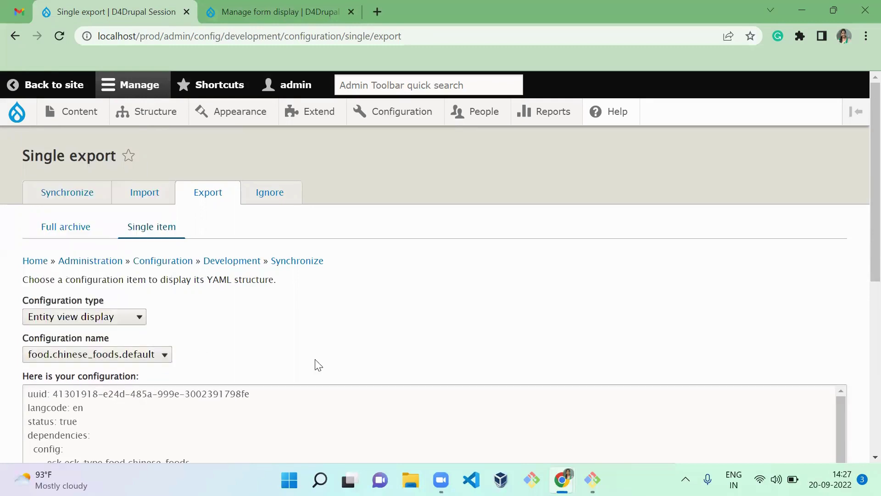
pyautogui.scroll(-7, 860, 378)
pyautogui.scroll(7, 863, 403)
pyautogui.hotkey('ctrl', 'Tab')
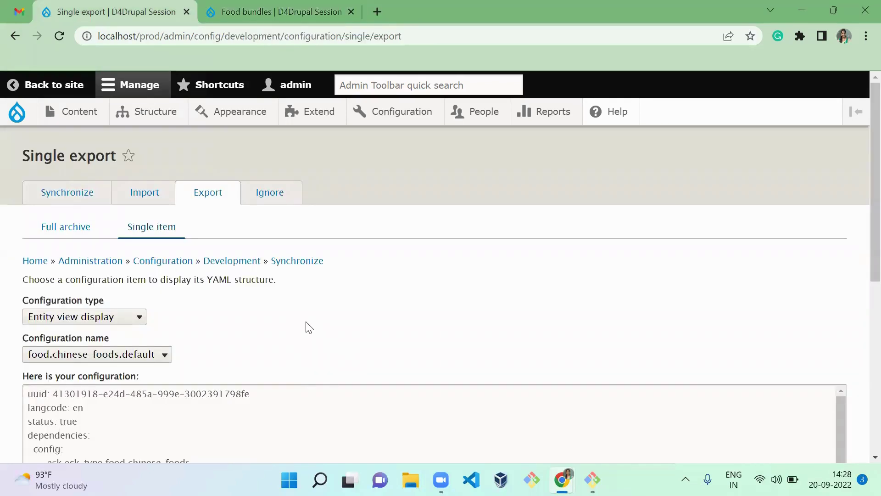